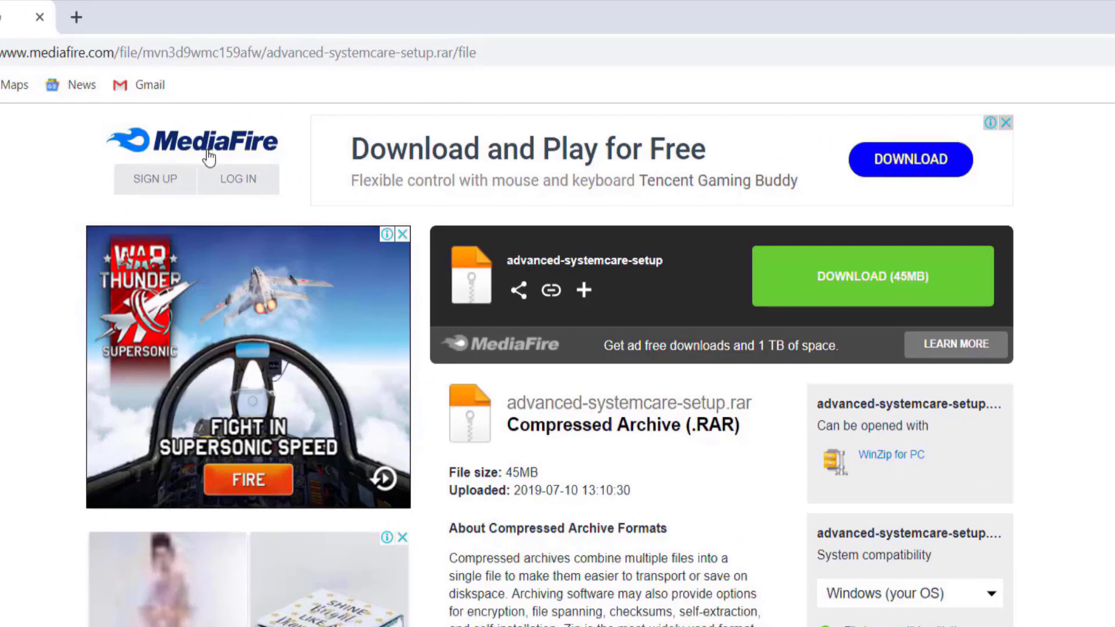
# Step: Check the name and size of advanced-systemcare-setup.rar on its MediaFire download page
pyautogui.moveTo(508, 403); pyautogui.dragTo(755, 402)
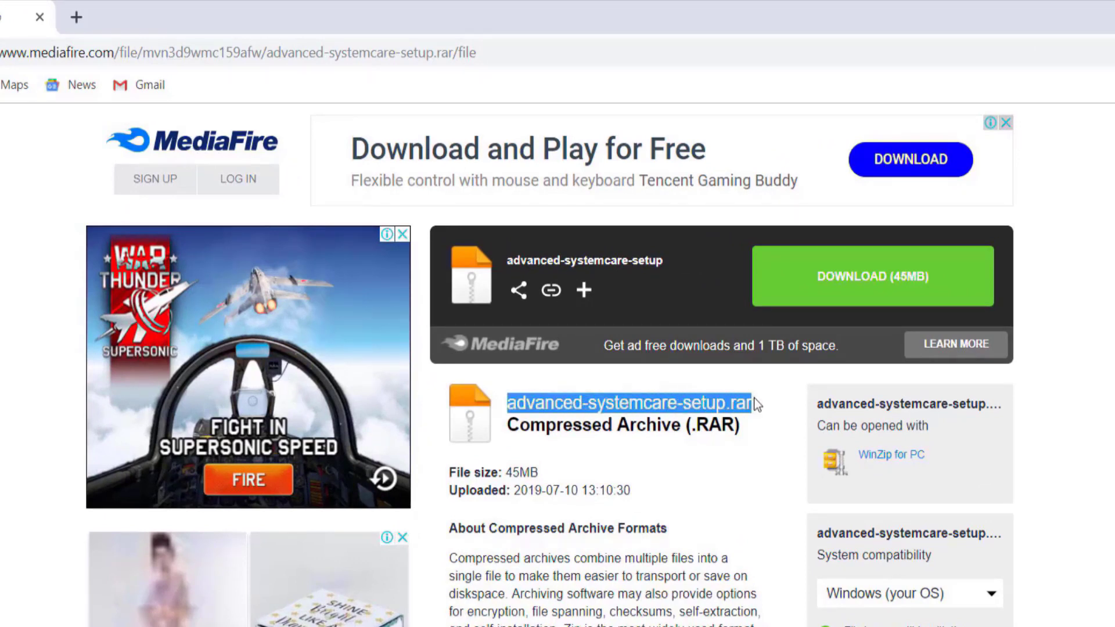
pyautogui.moveTo(449, 472); pyautogui.dragTo(542, 471)
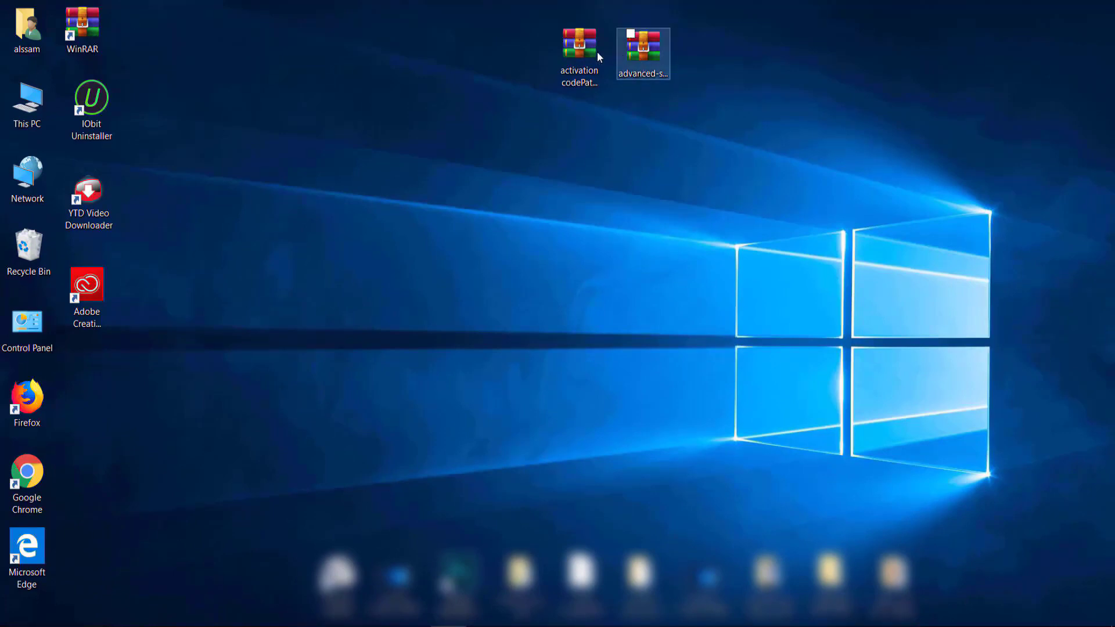
# Step: Extract the activation code and advanced-systemcare-setup archives onto the desktop and place the extracted installer and Patch 12.5.exe beneath them
pyautogui.moveTo(495, 36); pyautogui.dragTo(674, 97)
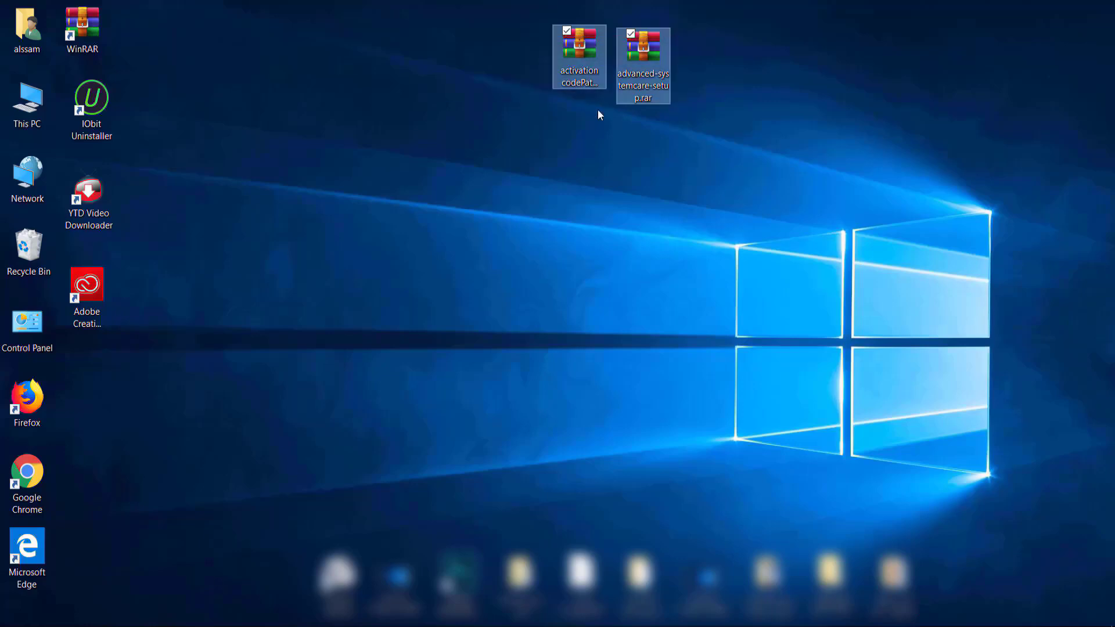
pyautogui.rightClick(631, 62)
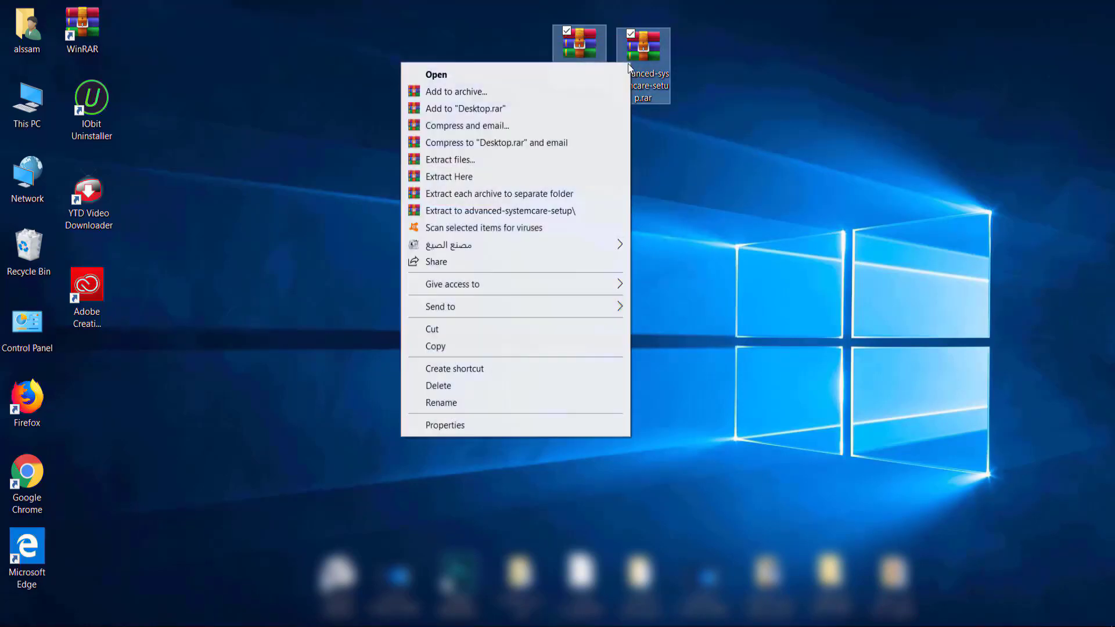
pyautogui.click(462, 178)
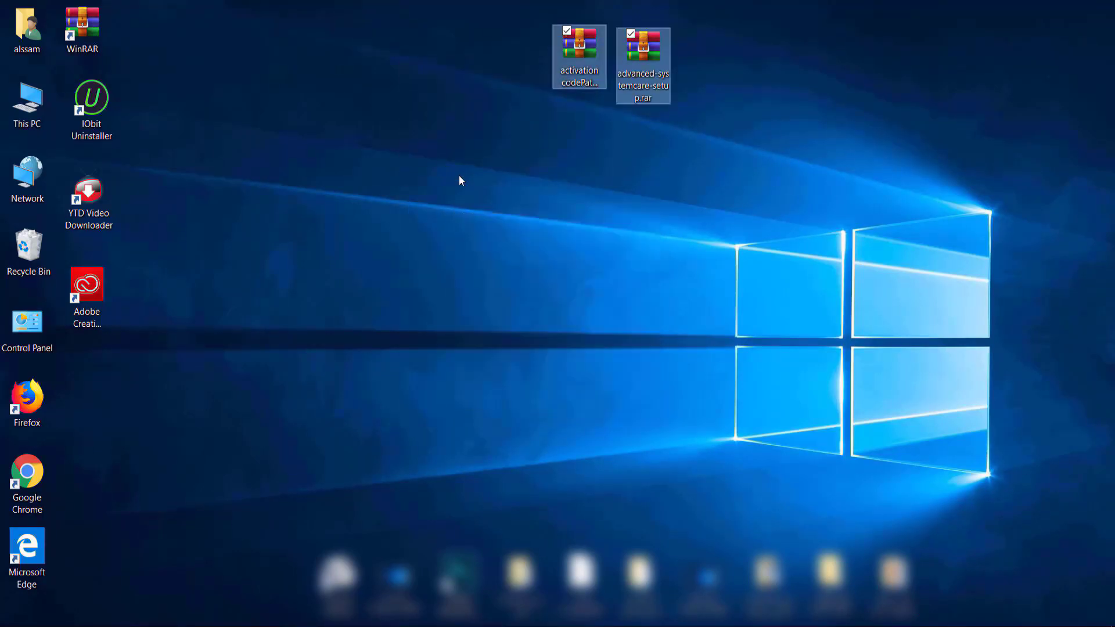
pyautogui.moveTo(82, 392); pyautogui.dragTo(645, 115)
pyautogui.moveTo(82, 480); pyautogui.dragTo(577, 129)
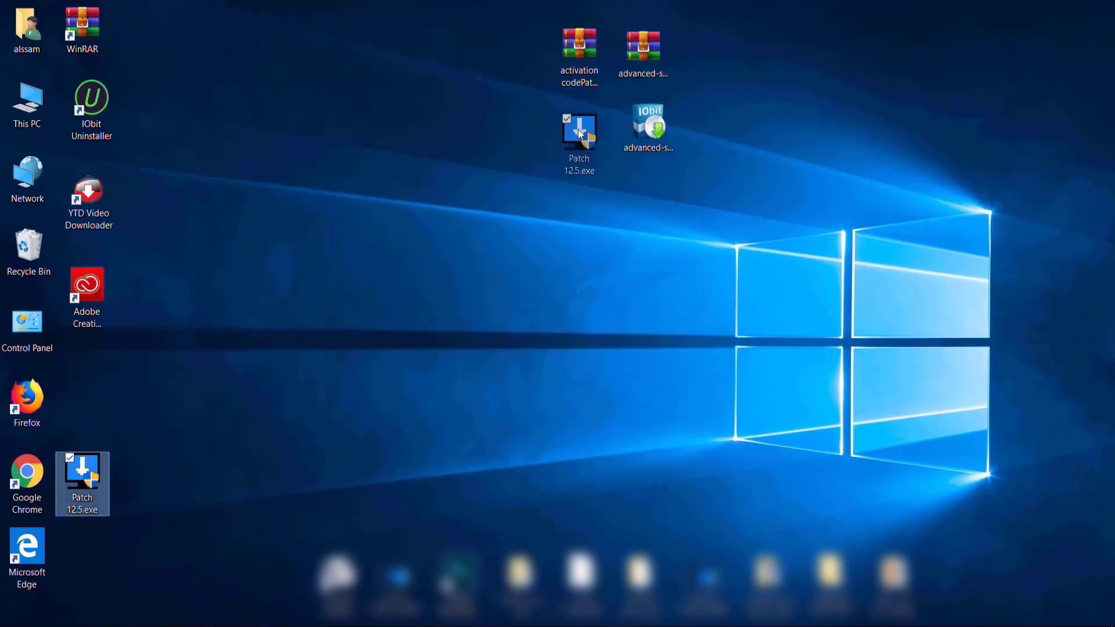
# Step: Launch the extracted Advanced SystemCare installer and set its language to Arabic (العربية)
pyautogui.click(643, 132)
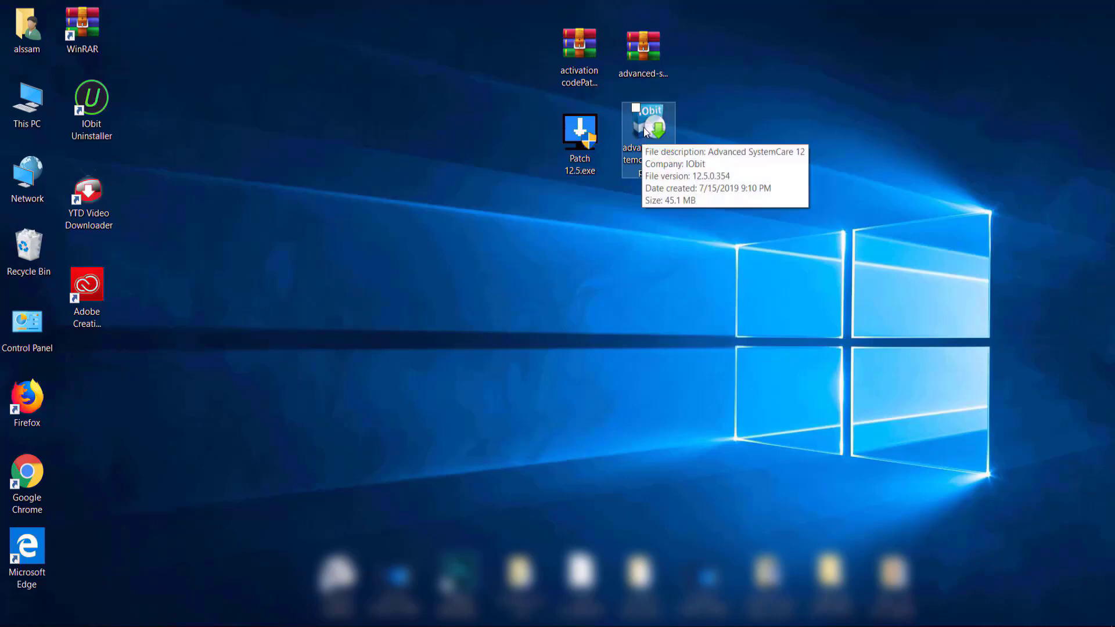
pyautogui.click(646, 129)
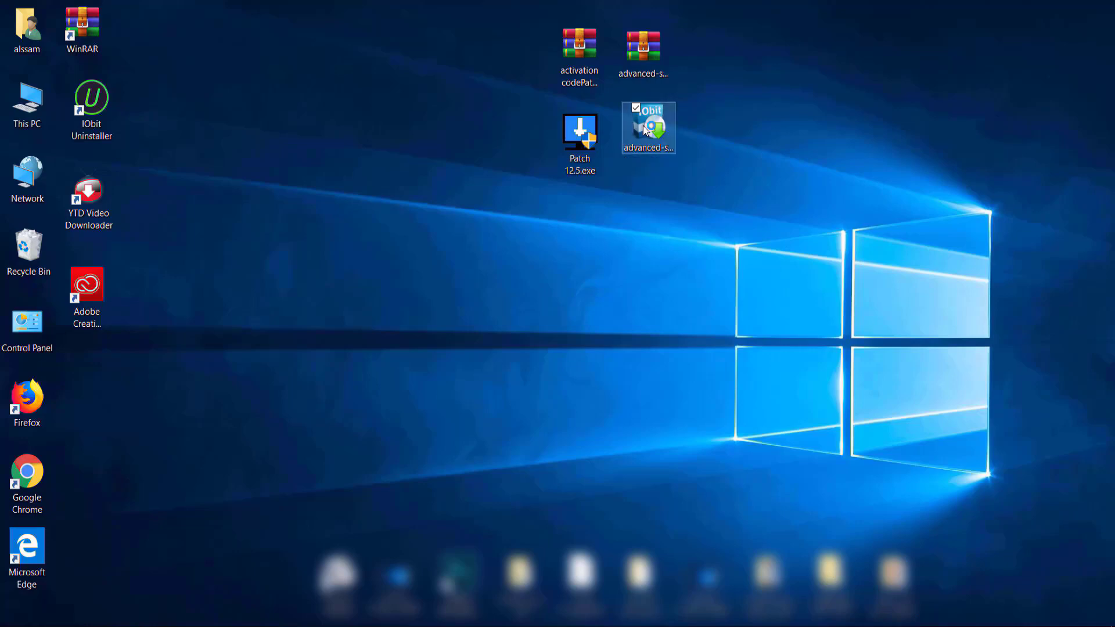
pyautogui.doubleClick(643, 126)
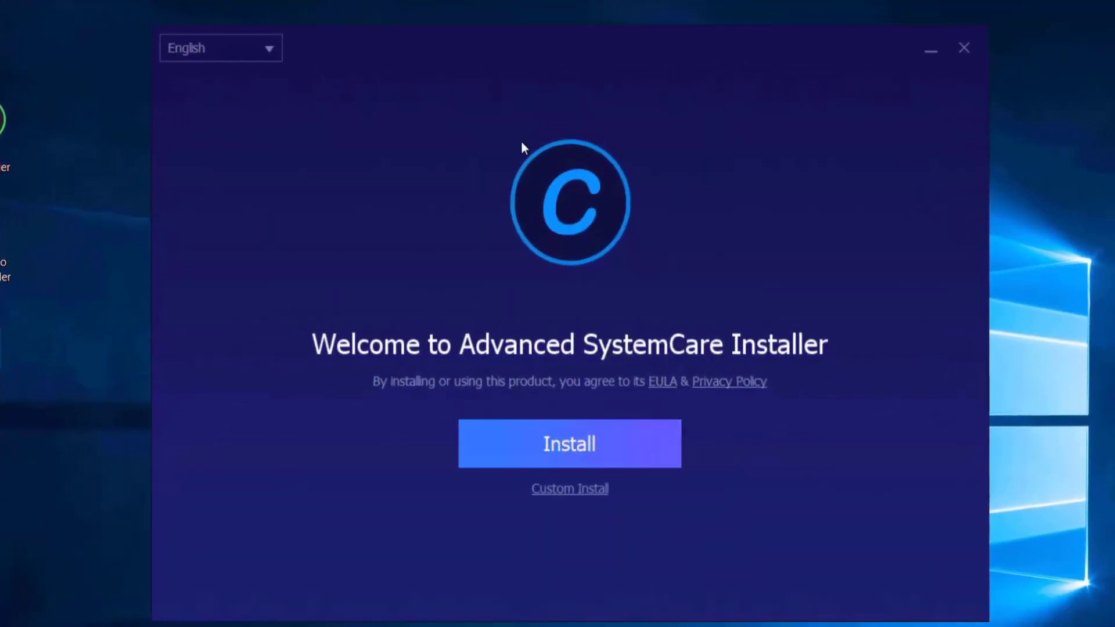
pyautogui.click(271, 50)
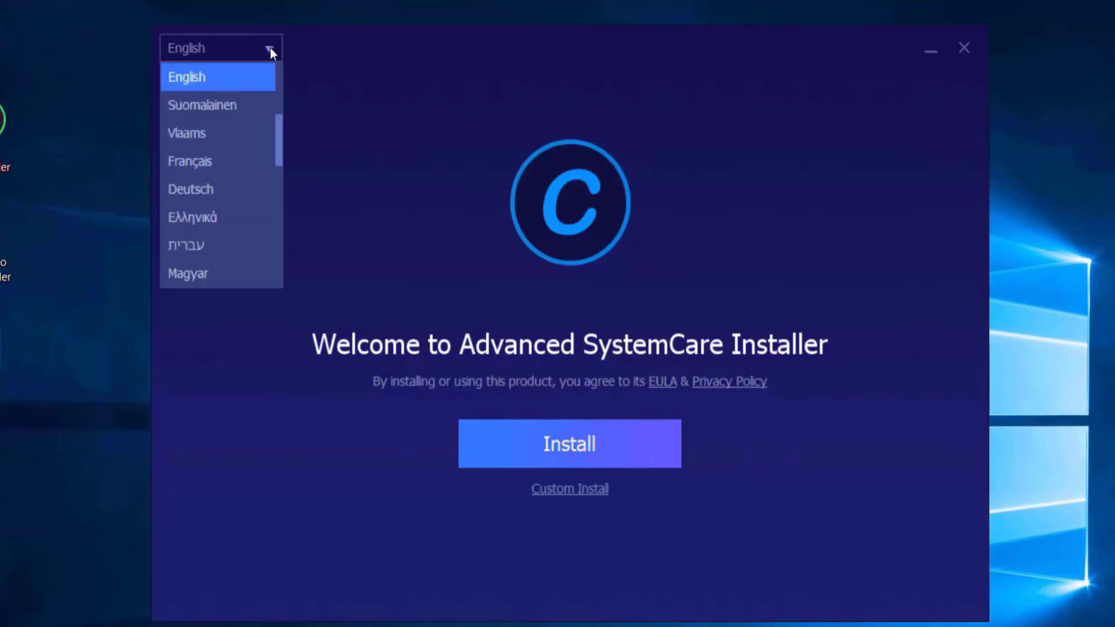
pyautogui.scroll(-5, 232, 93)
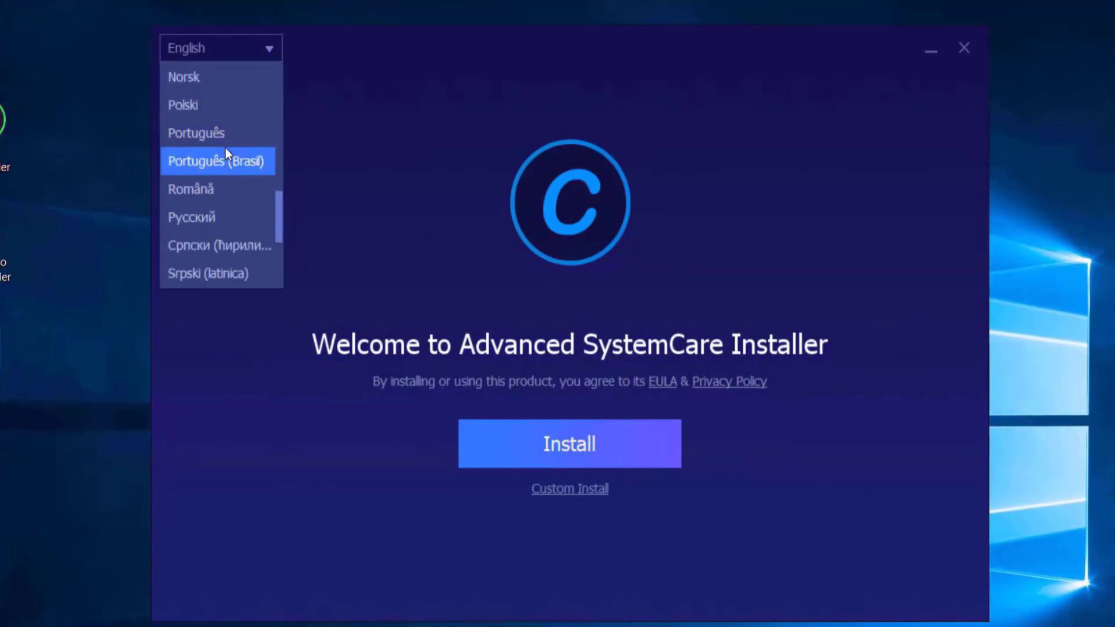
pyautogui.scroll(6, 226, 148)
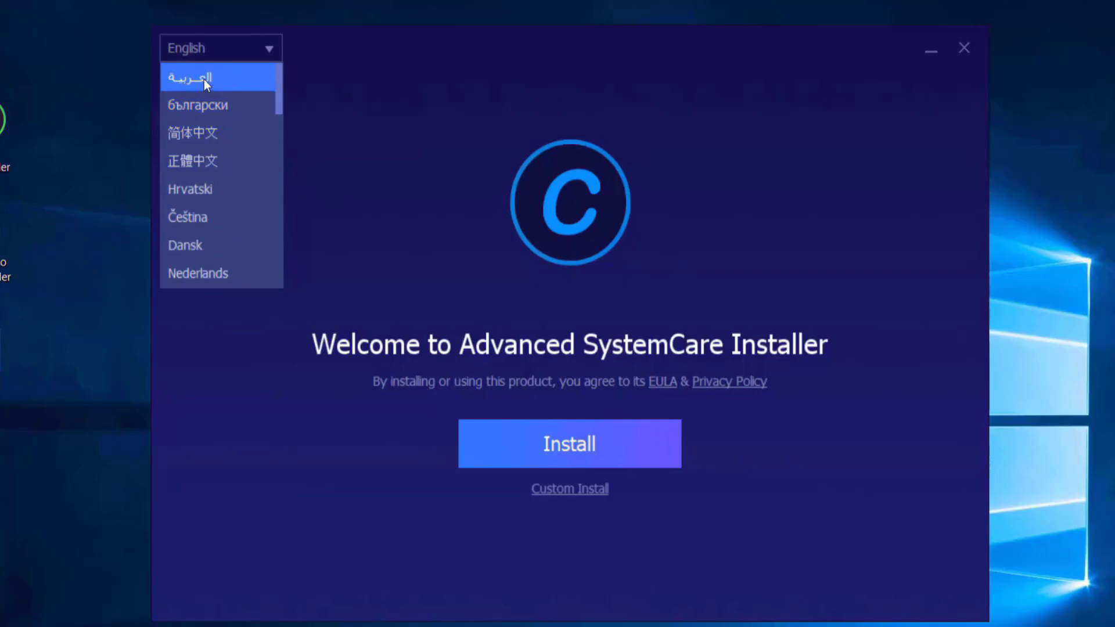
pyautogui.click(204, 79)
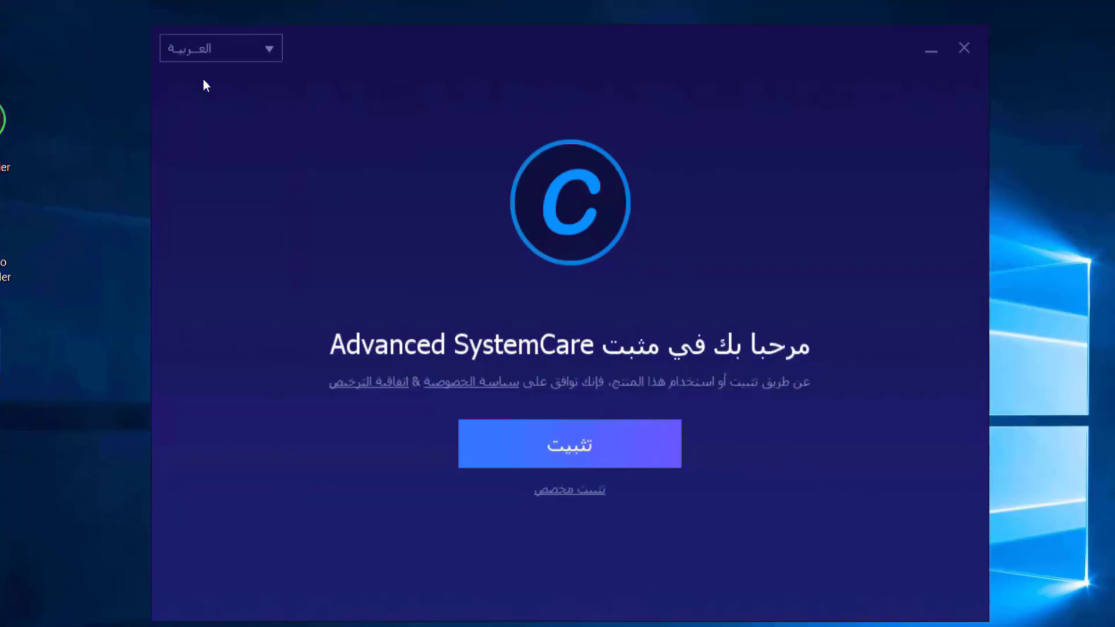
# Step: Start the standard Advanced SystemCare installation and accept the optional Driver Booster offer
pyautogui.click(567, 443)
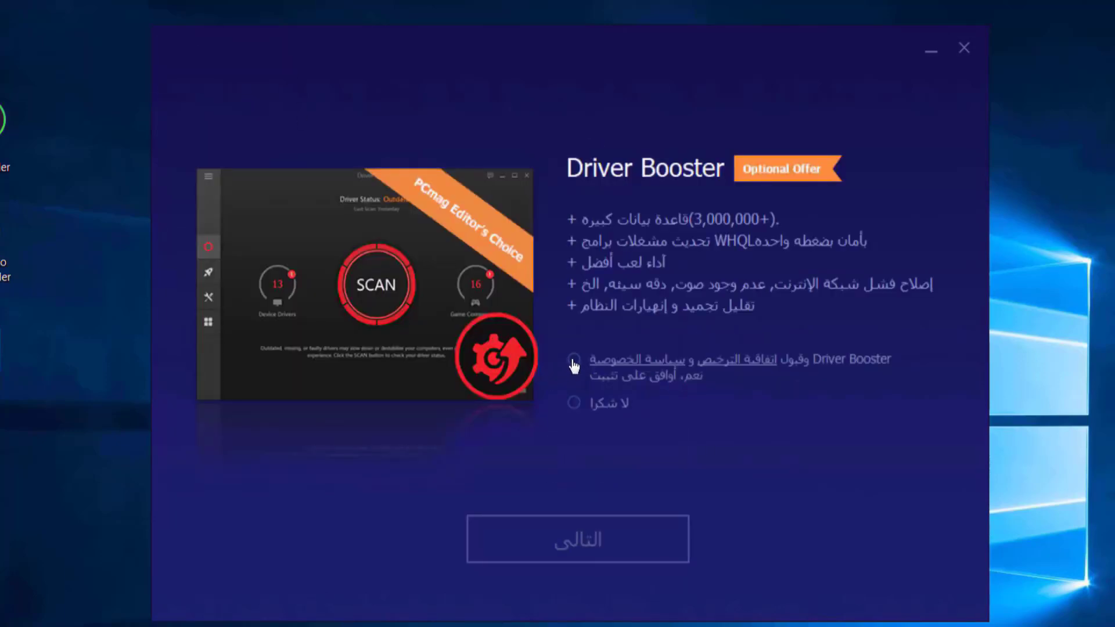
pyautogui.click(574, 360)
pyautogui.click(571, 542)
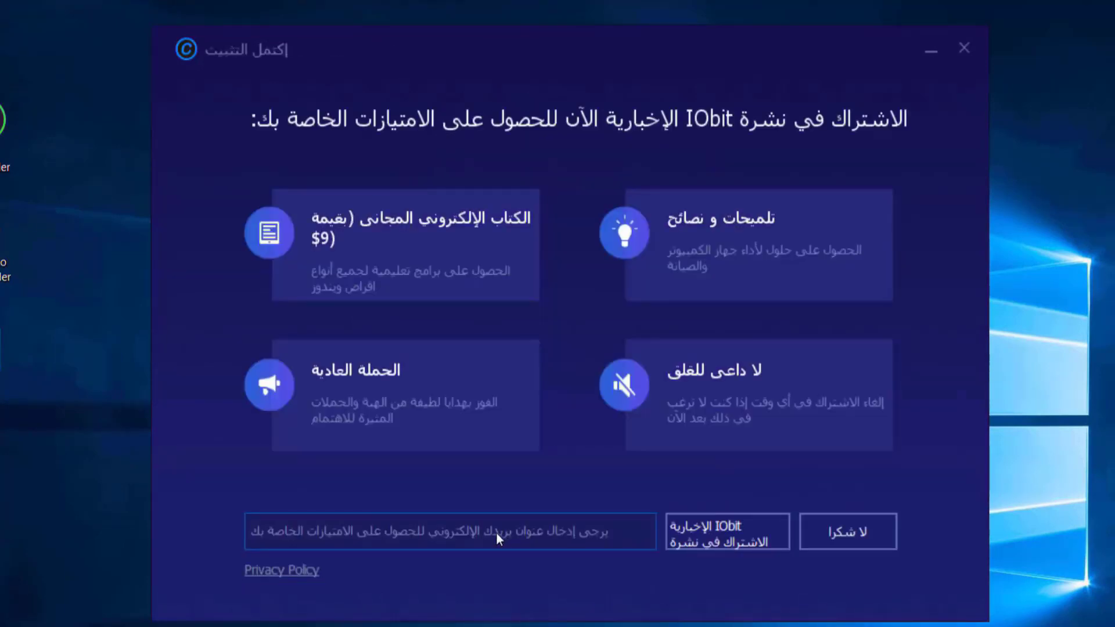
# Step: Decline the IObit newsletter and finish the setup with the option to learn more online turned off
pyautogui.click(843, 533)
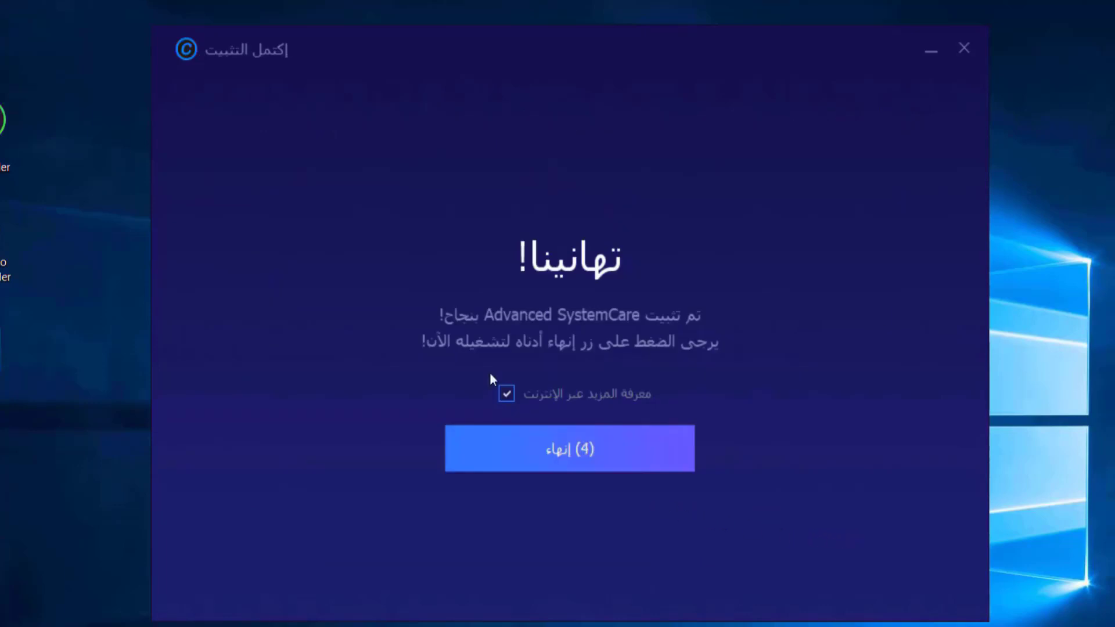
pyautogui.click(508, 394)
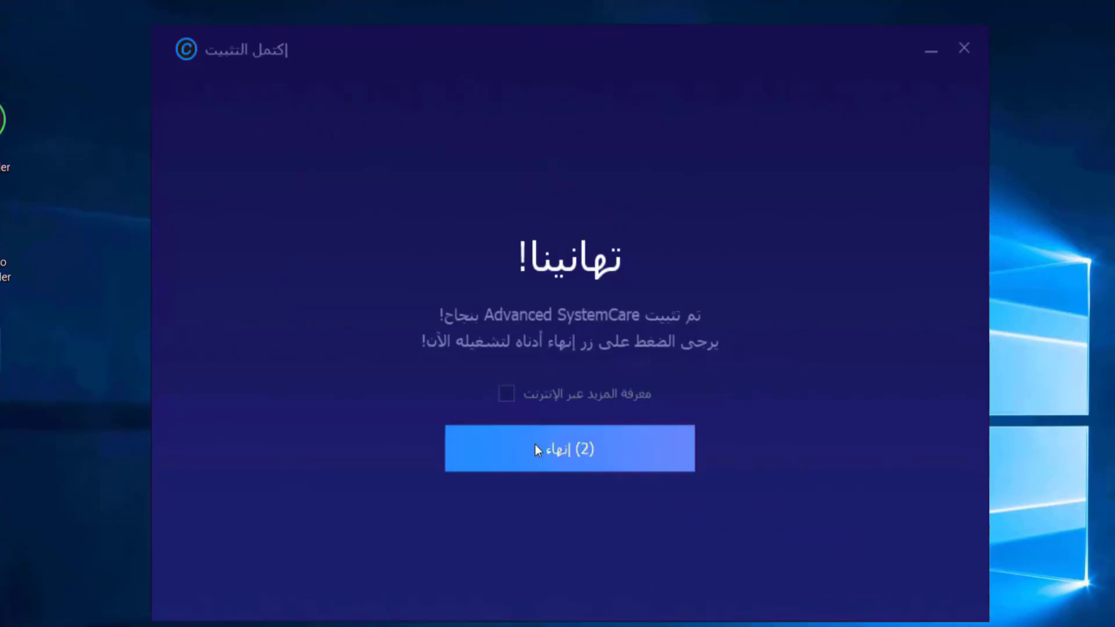
pyautogui.click(561, 448)
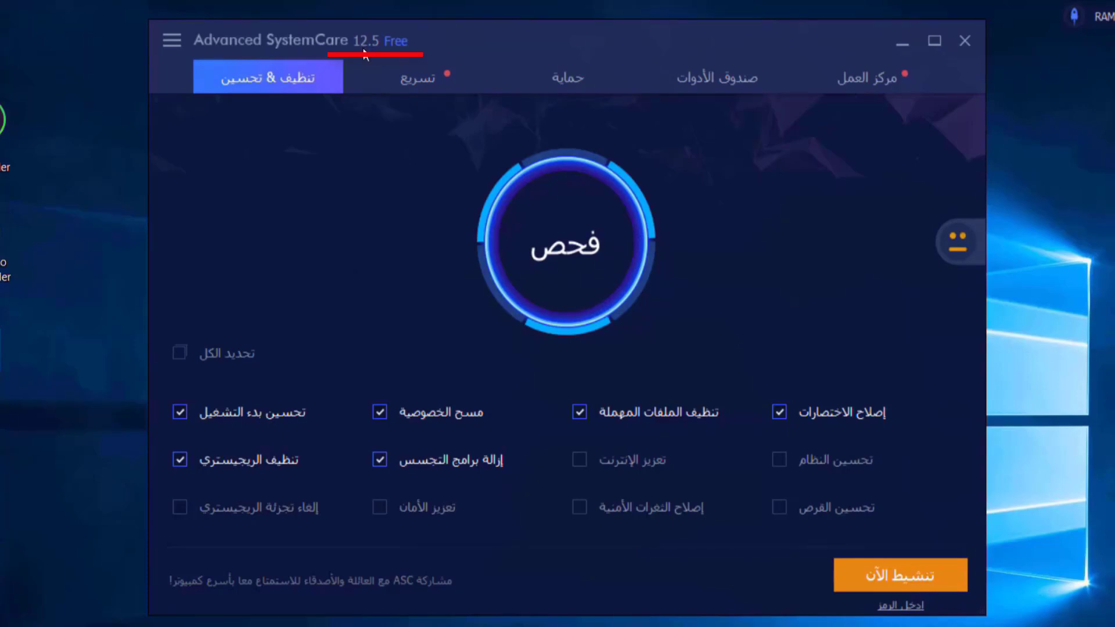
# Step: Close Advanced SystemCare and disable the Avast antivirus shields
pyautogui.click(965, 40)
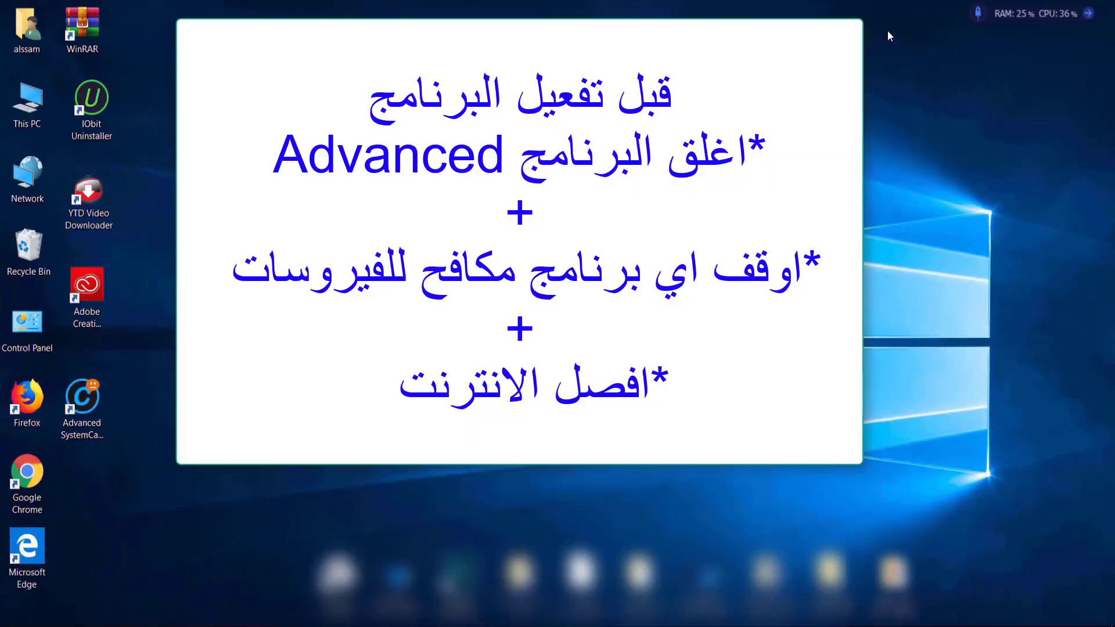
pyautogui.rightClick(886, 613)
pyautogui.click(921, 598)
pyautogui.click(892, 617)
pyautogui.rightClick(890, 610)
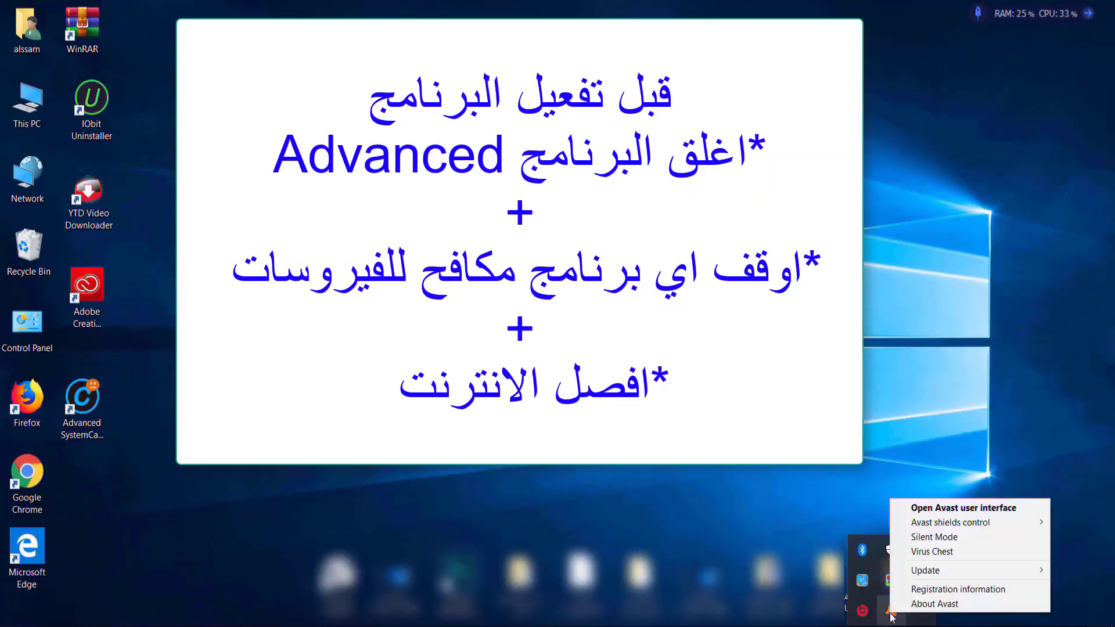
pyautogui.moveTo(952, 522)
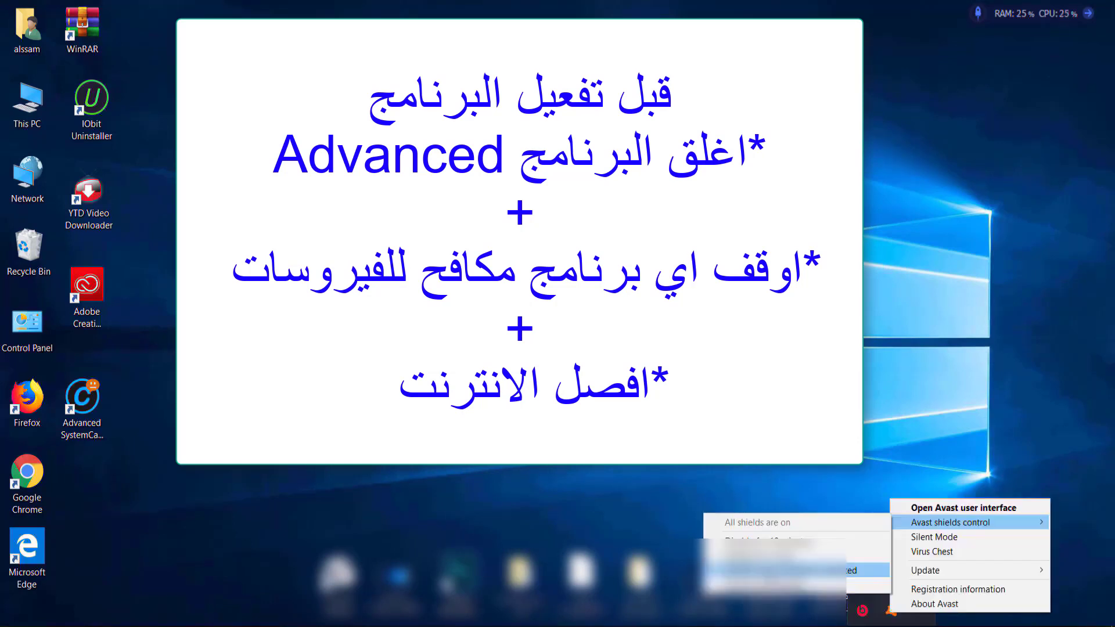
pyautogui.click(755, 587)
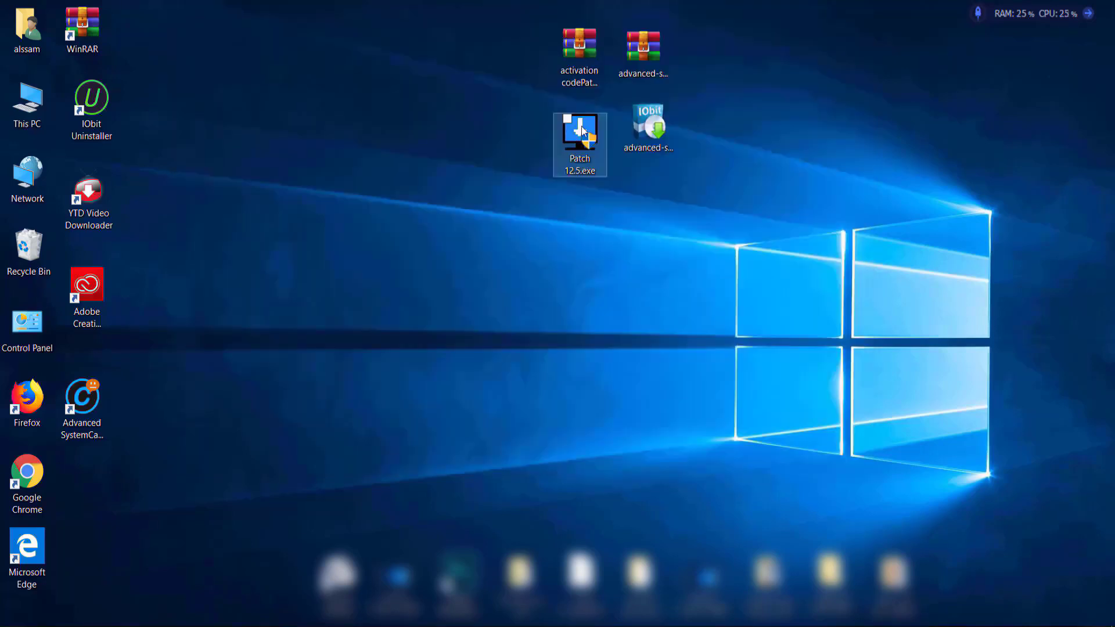
# Step: Run Patch 12.5.exe, patch the Advanced SystemCare installation in its default folder and dismiss the info message
pyautogui.moveTo(581, 127); pyautogui.dragTo(584, 124)
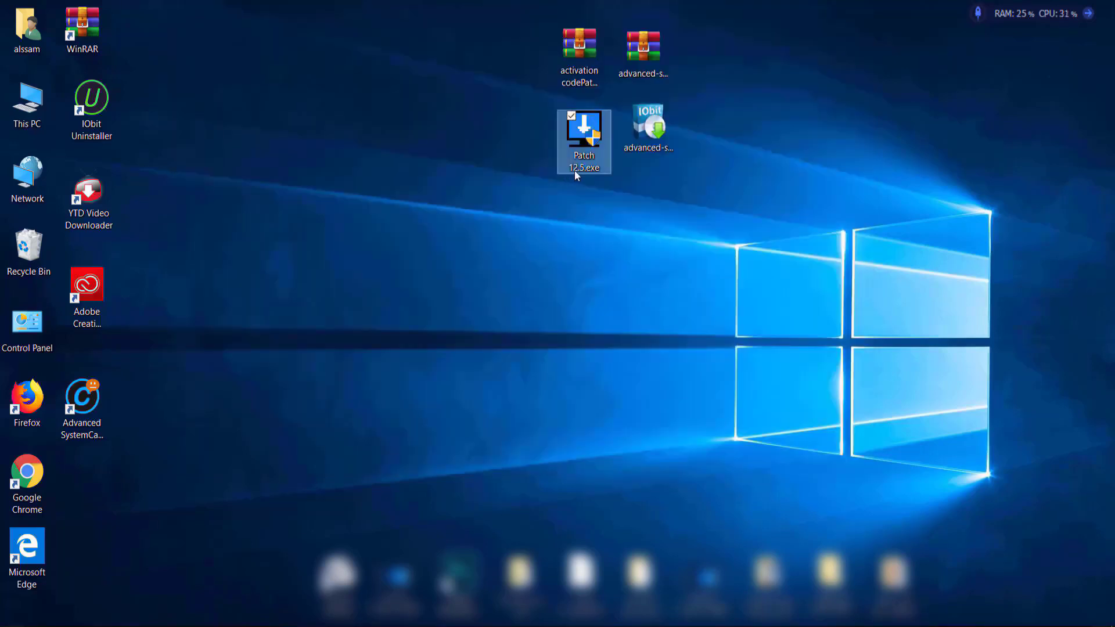
pyautogui.doubleClick(582, 139)
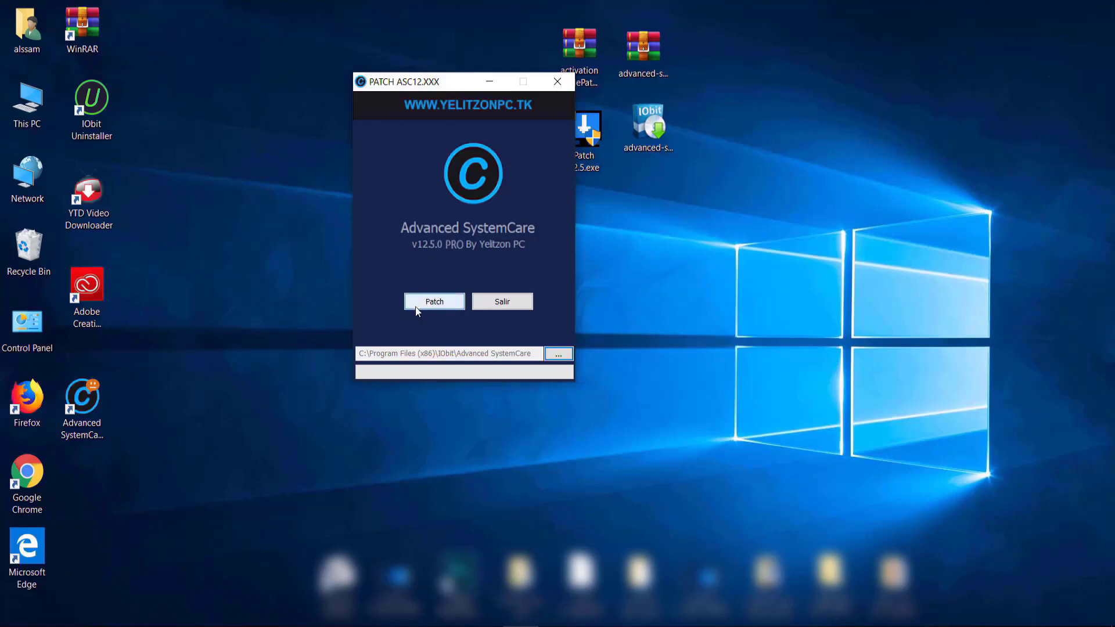
pyautogui.click(433, 303)
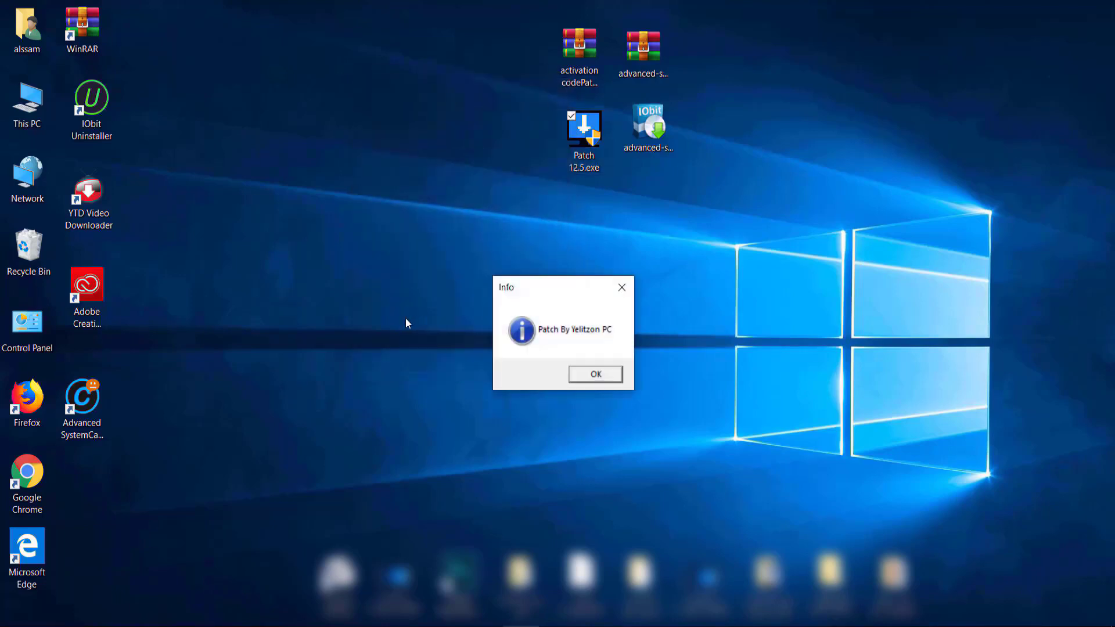
pyautogui.click(593, 374)
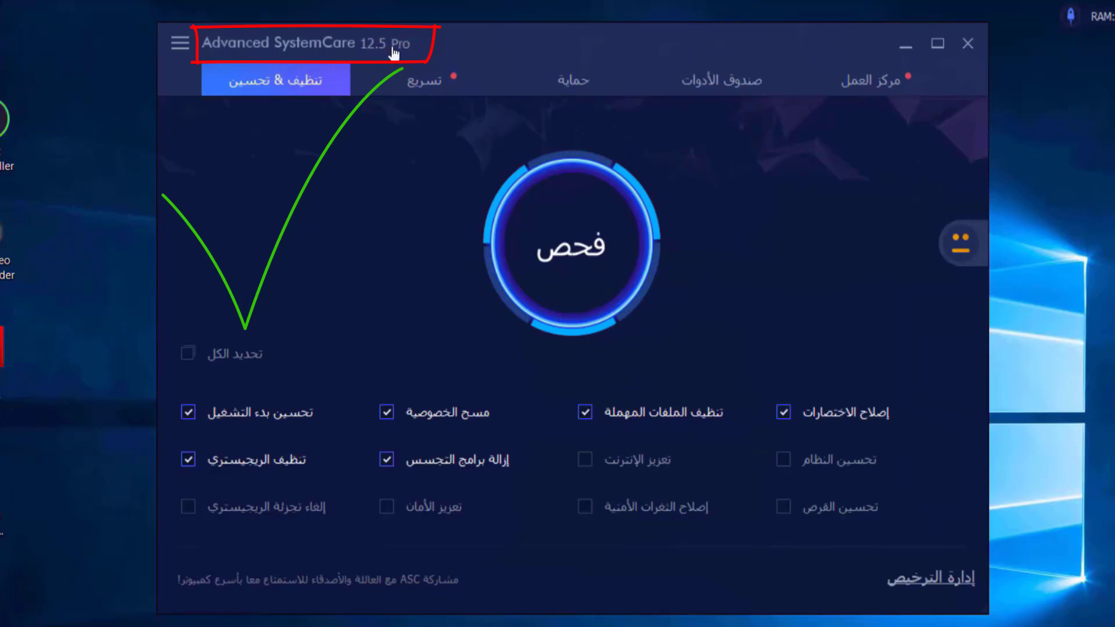
# Step: Check the licence status and remaining days in Advanced SystemCare's licence management, and close it
pyautogui.click(927, 587)
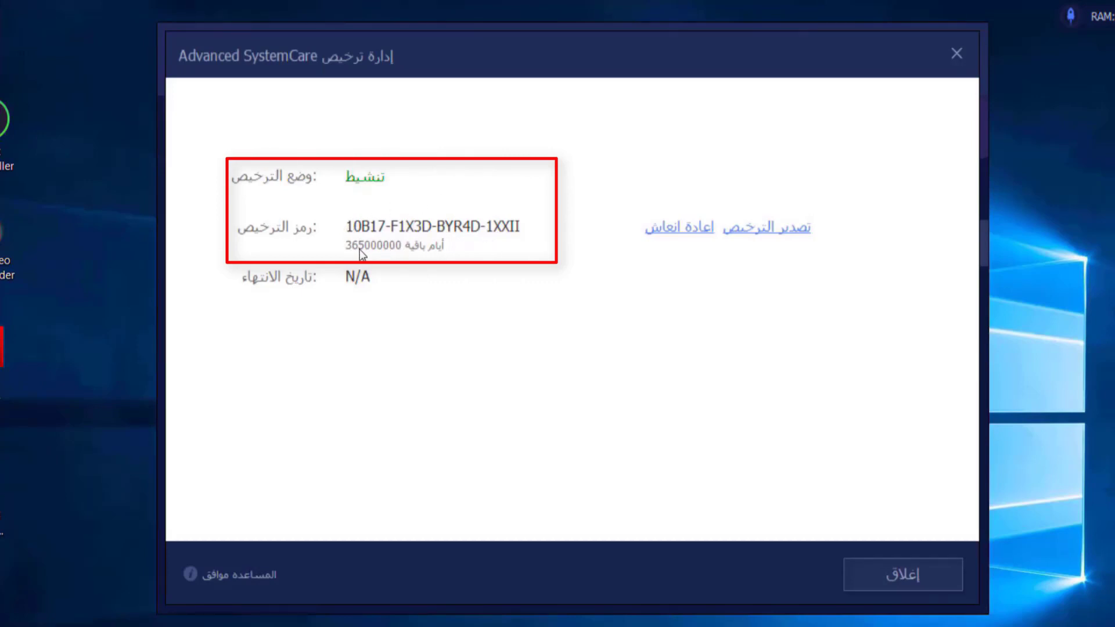
pyautogui.click(956, 56)
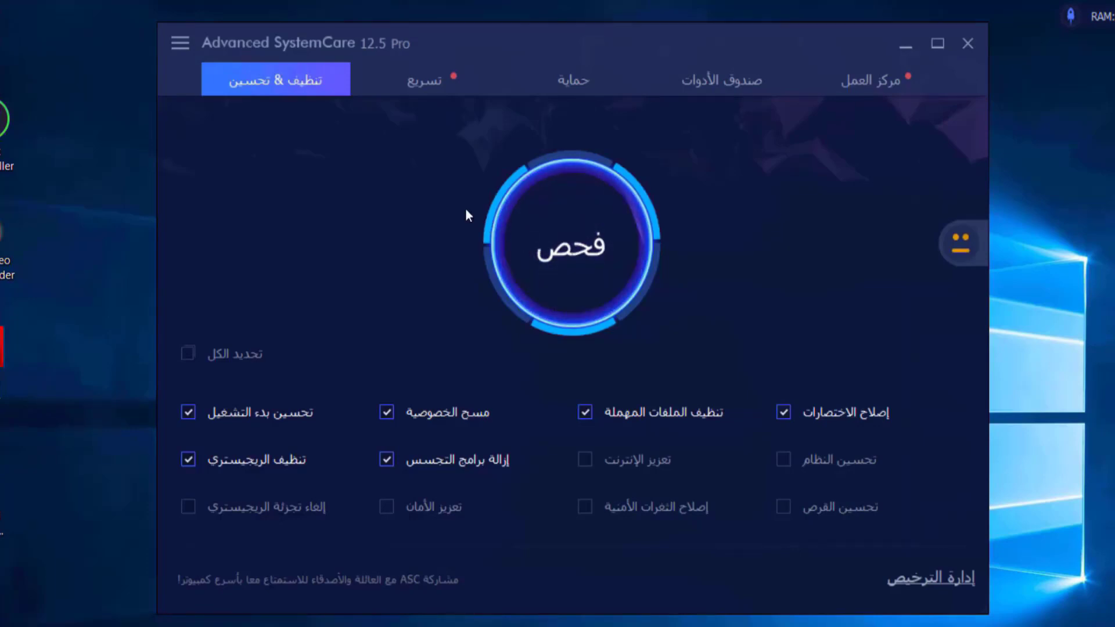
# Step: Open the Advanced SystemCare settings and enable real-time protection (تمكين حماية الوقت الحقيقي)
pyautogui.click(182, 42)
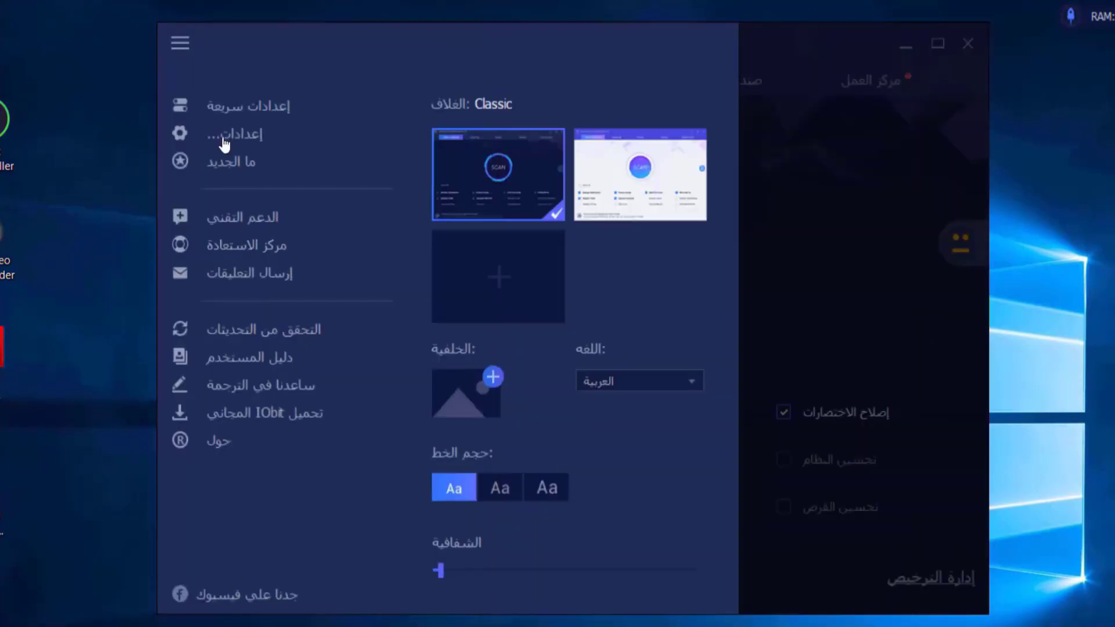
pyautogui.click(227, 135)
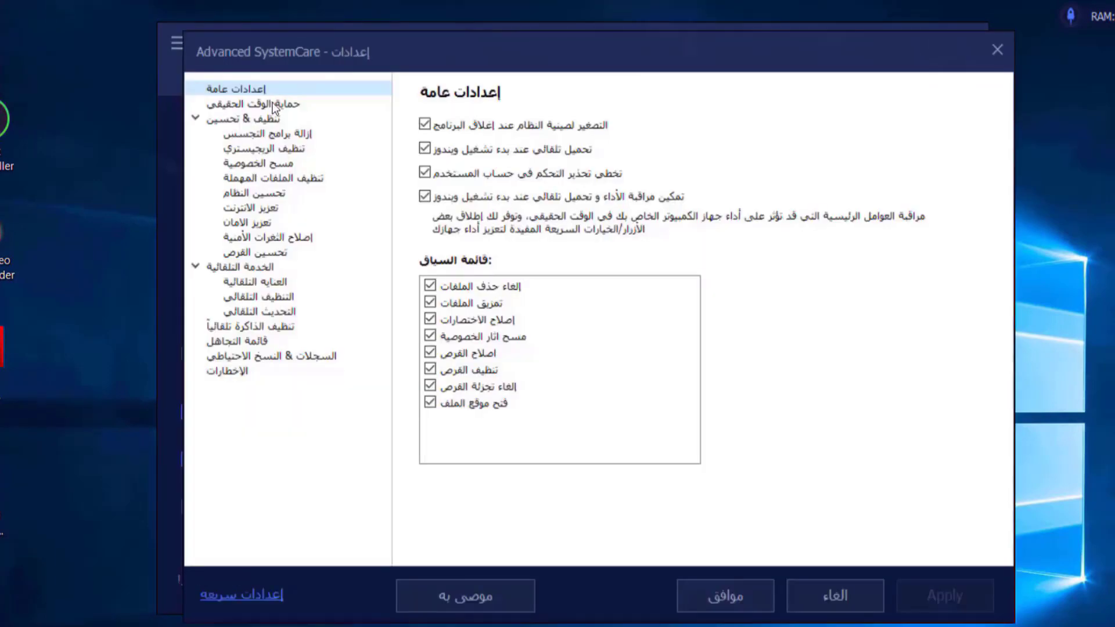
pyautogui.click(272, 105)
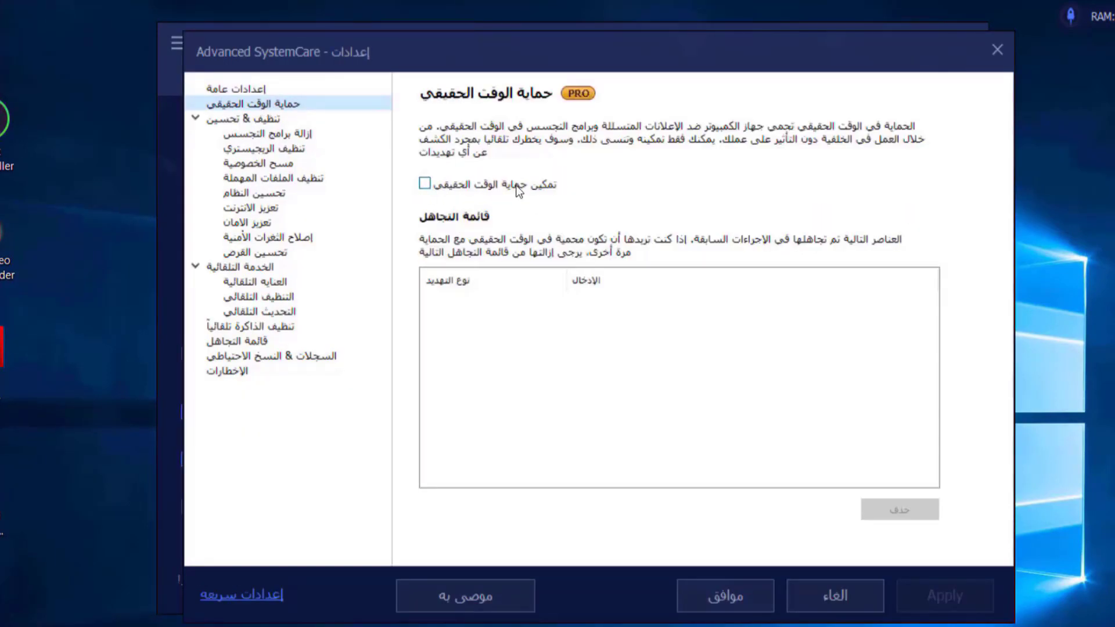
pyautogui.click(425, 185)
# Step: In the spyware removal settings, enable moving threats to the recycle bin and full detection
pyautogui.click(261, 133)
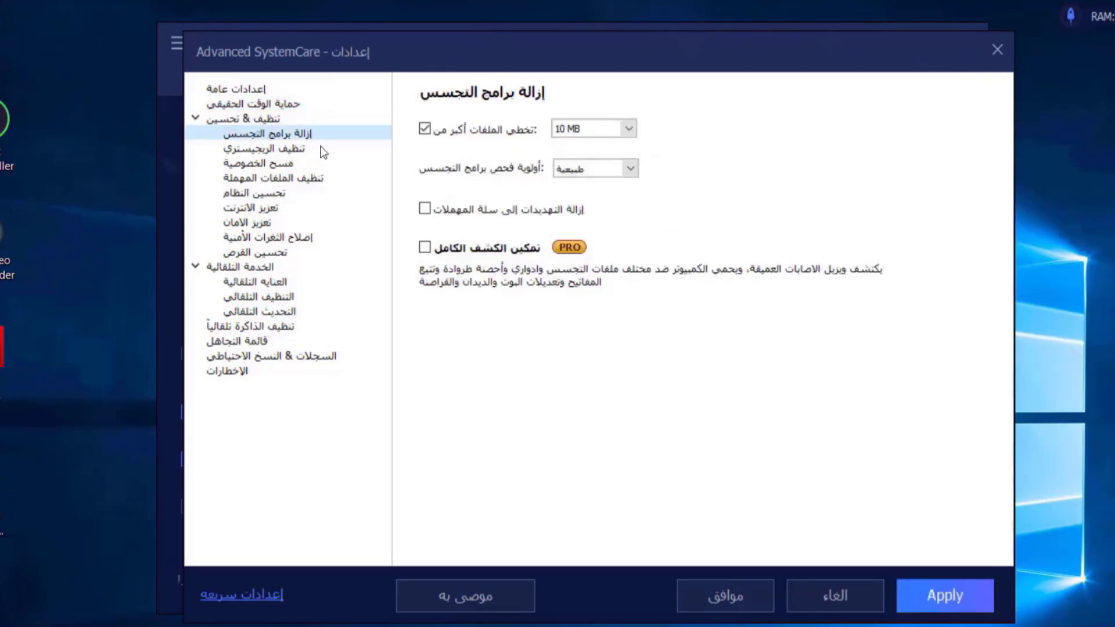
pyautogui.click(425, 209)
pyautogui.click(425, 247)
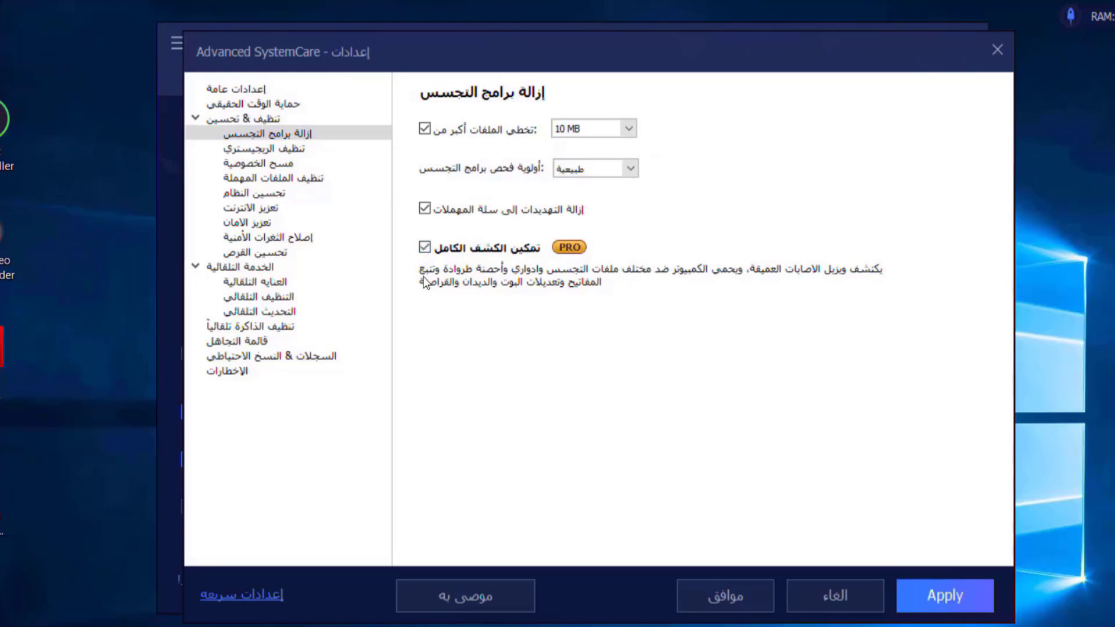
# Step: In the registry cleaning settings (تنظيف الريجيستري), review the items to scan and enable deep cleaning (تمكين التنظيف العميق)
pyautogui.click(267, 151)
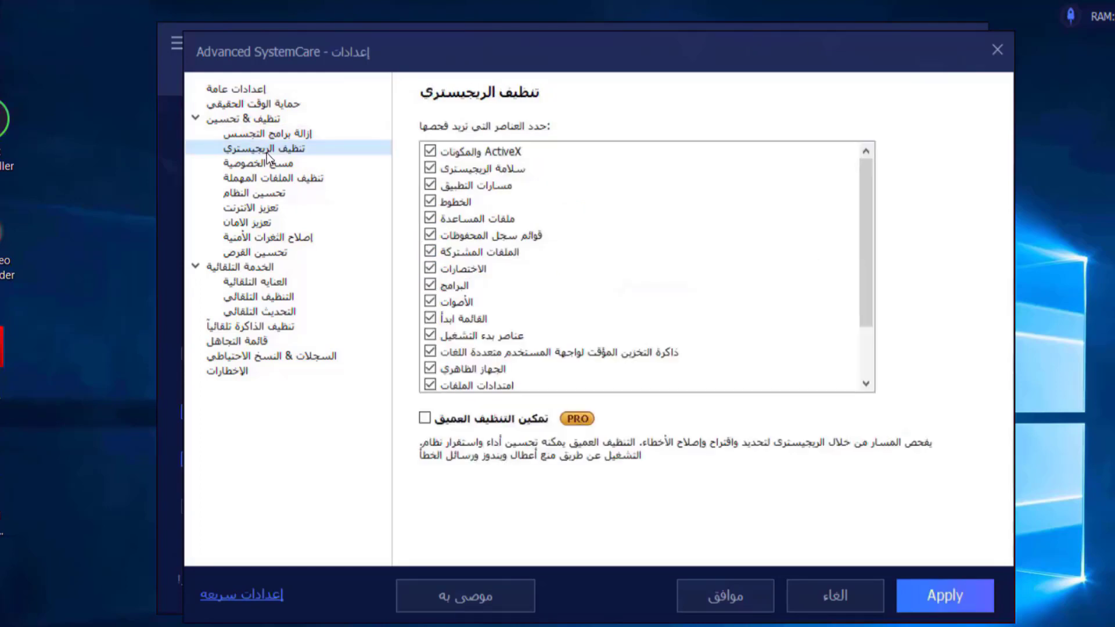
pyautogui.scroll(-2, 439, 186)
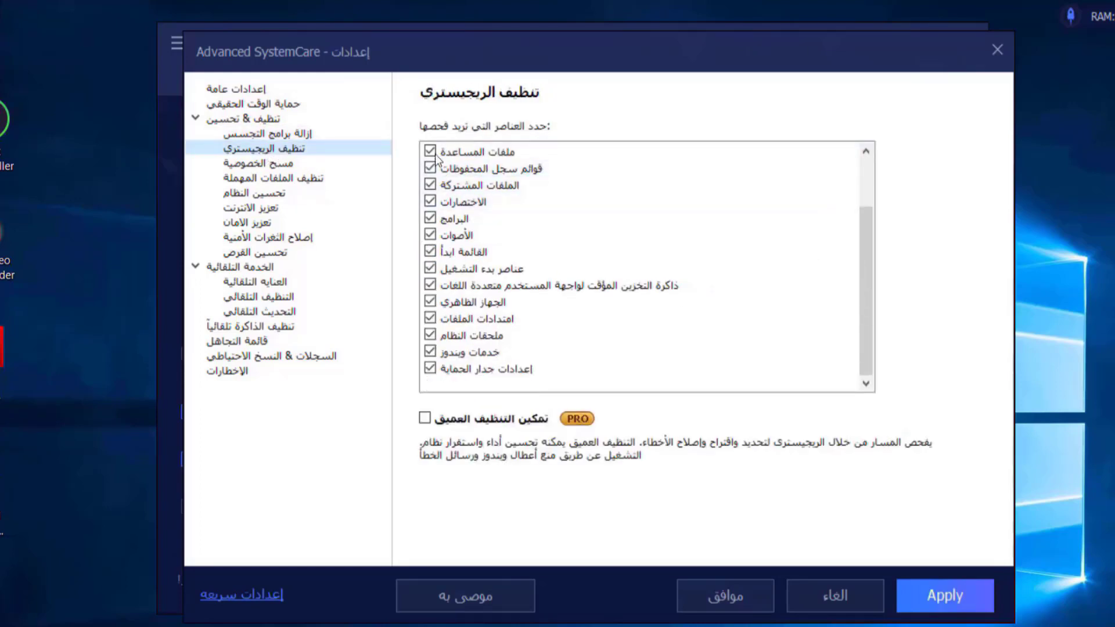
pyautogui.scroll(2, 447, 197)
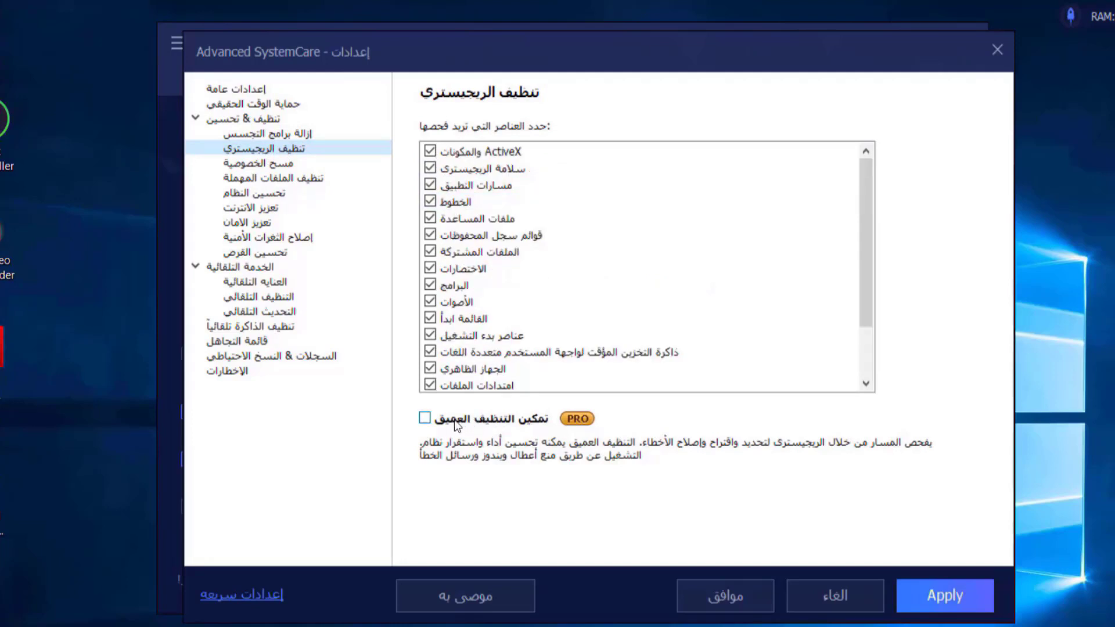
pyautogui.click(424, 419)
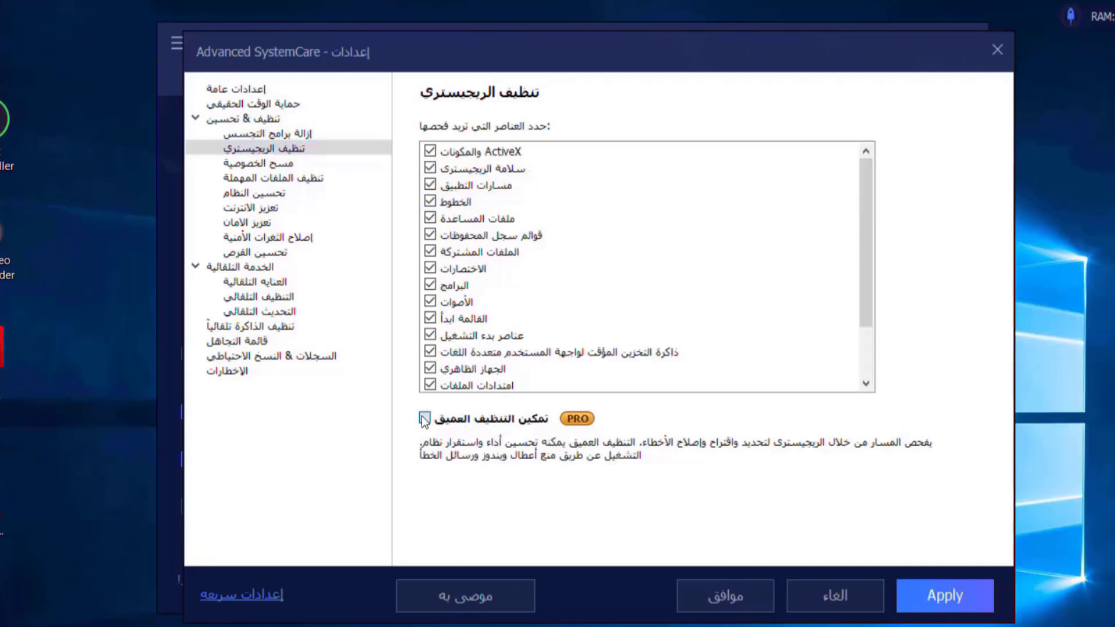
# Step: In the privacy sweep settings, include Edge cookies plus Firefox cookies, form autofill, session, site preferences and database compaction, leaving out saved passwords
pyautogui.click(251, 164)
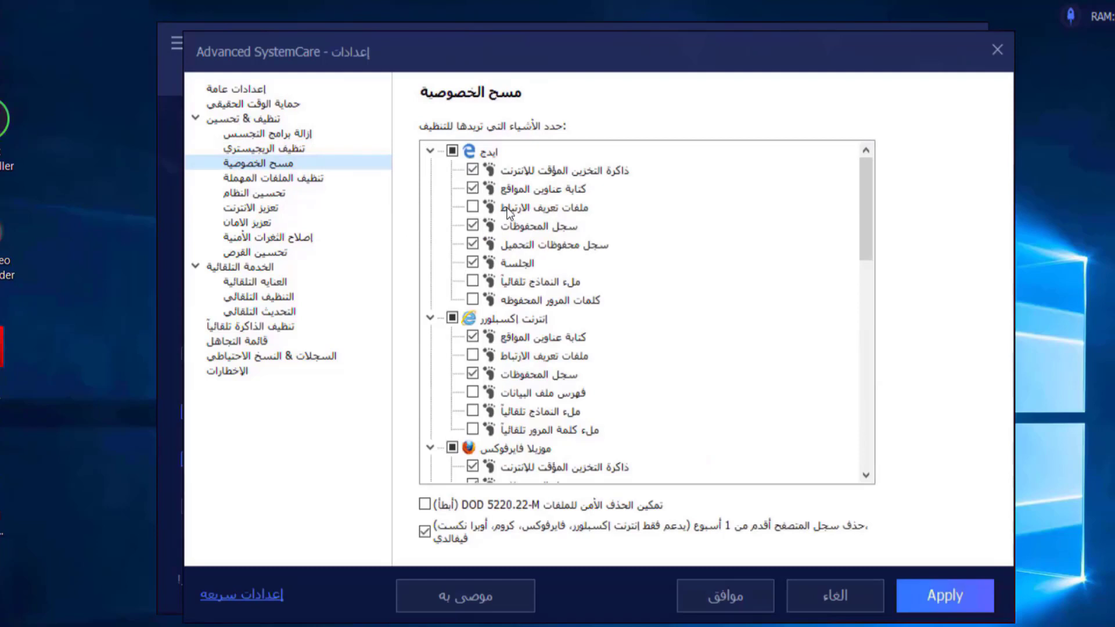
pyautogui.scroll(-4, 494, 197)
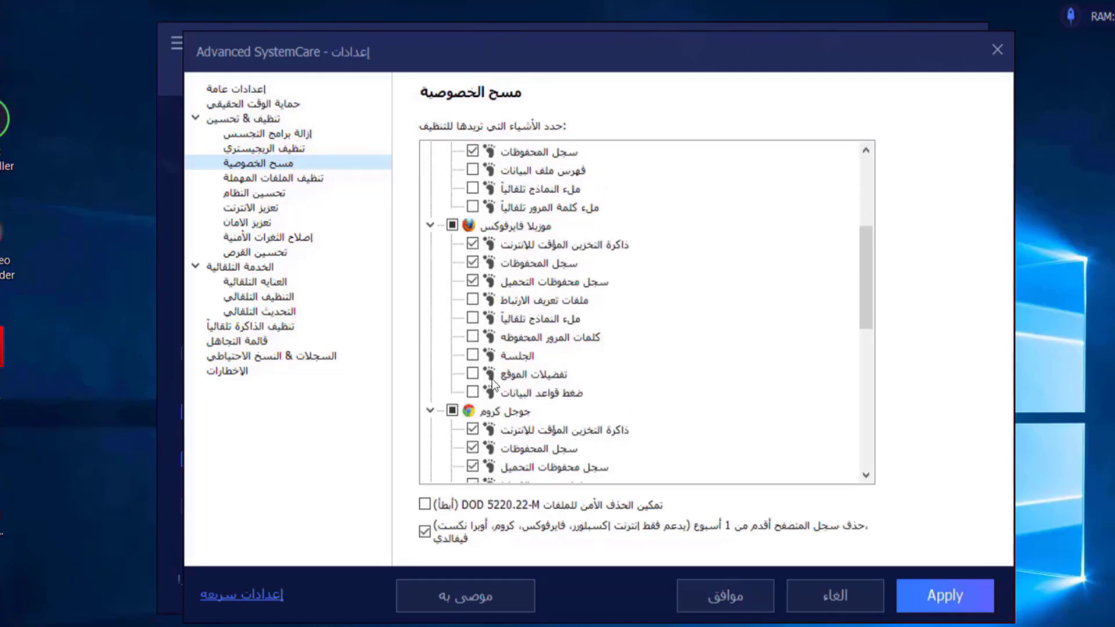
pyautogui.scroll(4, 488, 297)
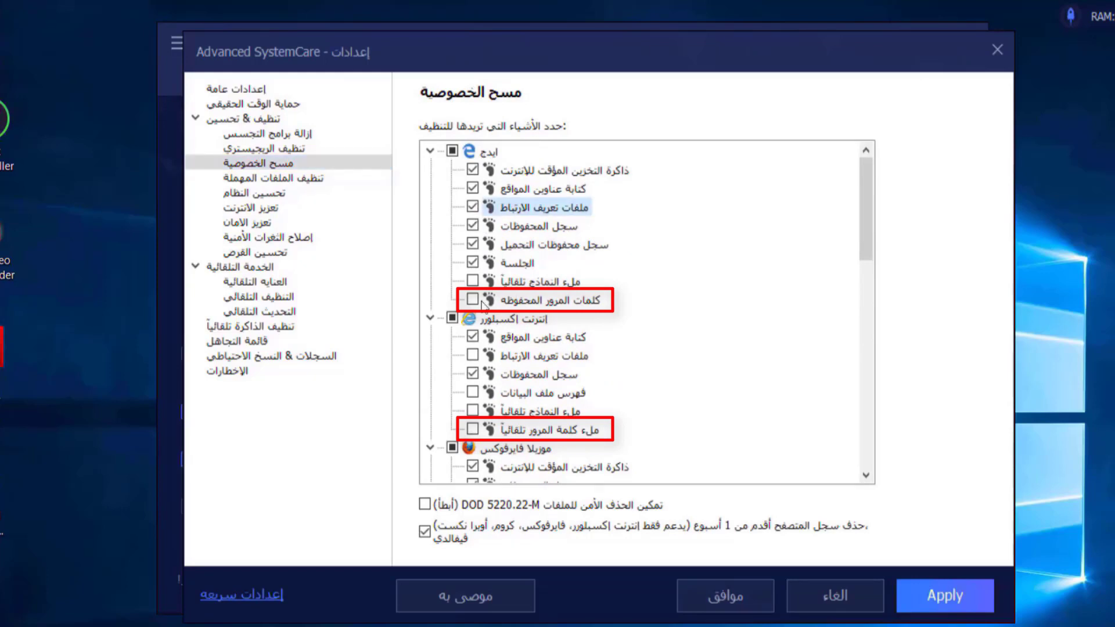
pyautogui.scroll(-5, 476, 233)
pyautogui.click(472, 244)
pyautogui.click(473, 263)
pyautogui.click(473, 282)
pyautogui.click(473, 300)
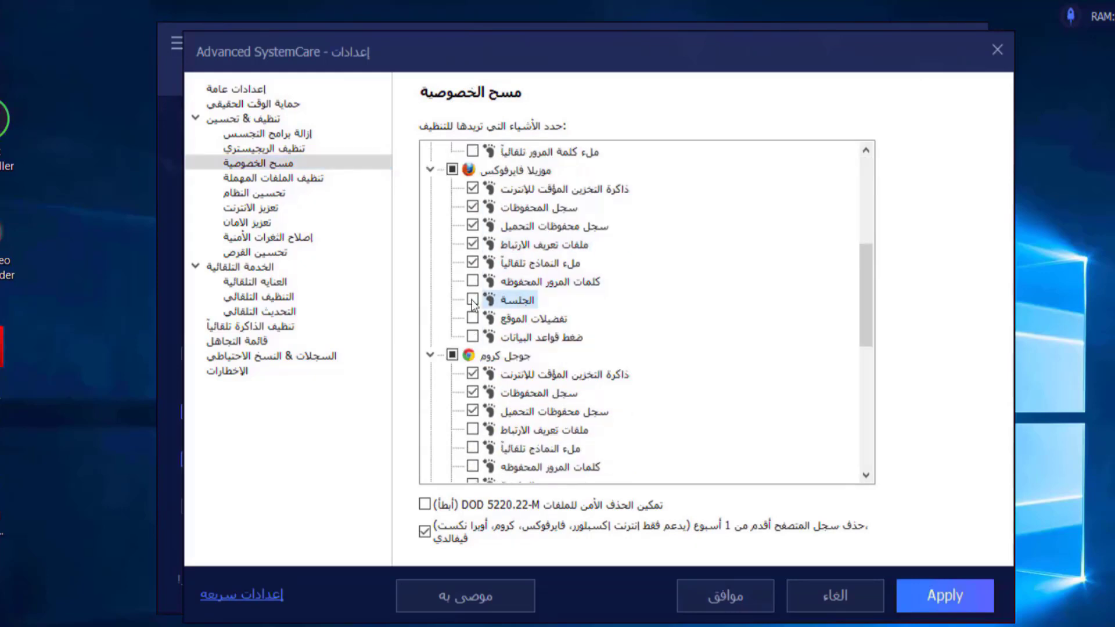
pyautogui.click(473, 319)
pyautogui.click(472, 337)
# Step: Include Google Chrome's cookies, form autofill, session and database compaction in the privacy sweep, leaving out saved passwords
pyautogui.scroll(-3, 472, 337)
pyautogui.click(473, 263)
pyautogui.click(473, 281)
pyautogui.click(472, 300)
pyautogui.click(473, 318)
pyautogui.click(472, 337)
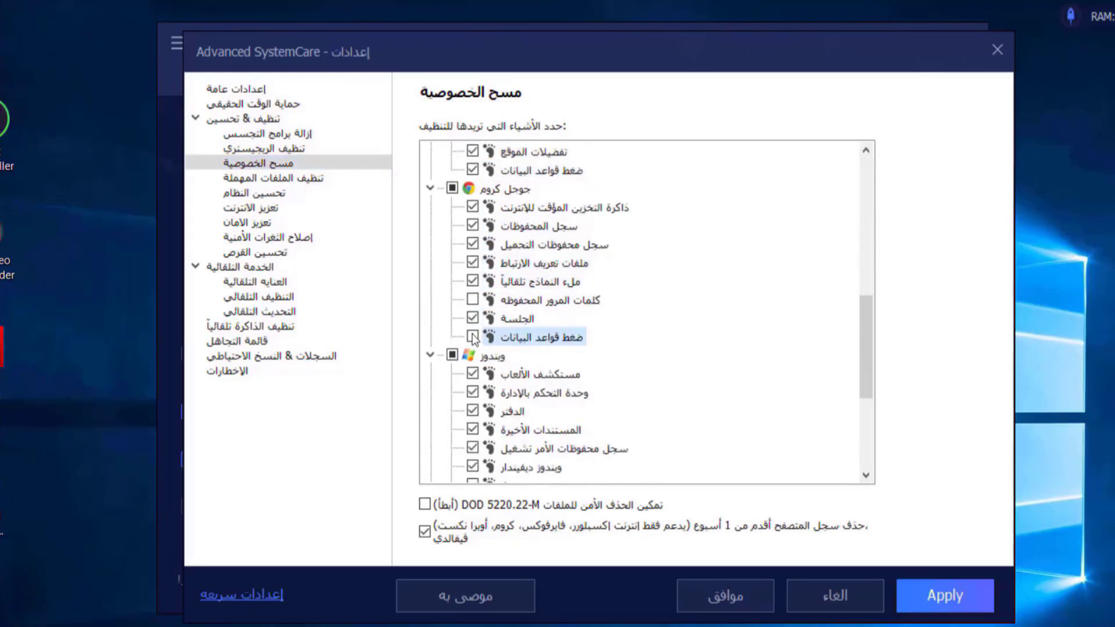
# Step: Include Windows Notepad (المفكرة) and Adobe Flash Player in the privacy sweep, and enable DOD 5220.22-M secure file deletion
pyautogui.scroll(-4, 474, 280)
pyautogui.click(473, 282)
pyautogui.click(473, 375)
pyautogui.click(425, 504)
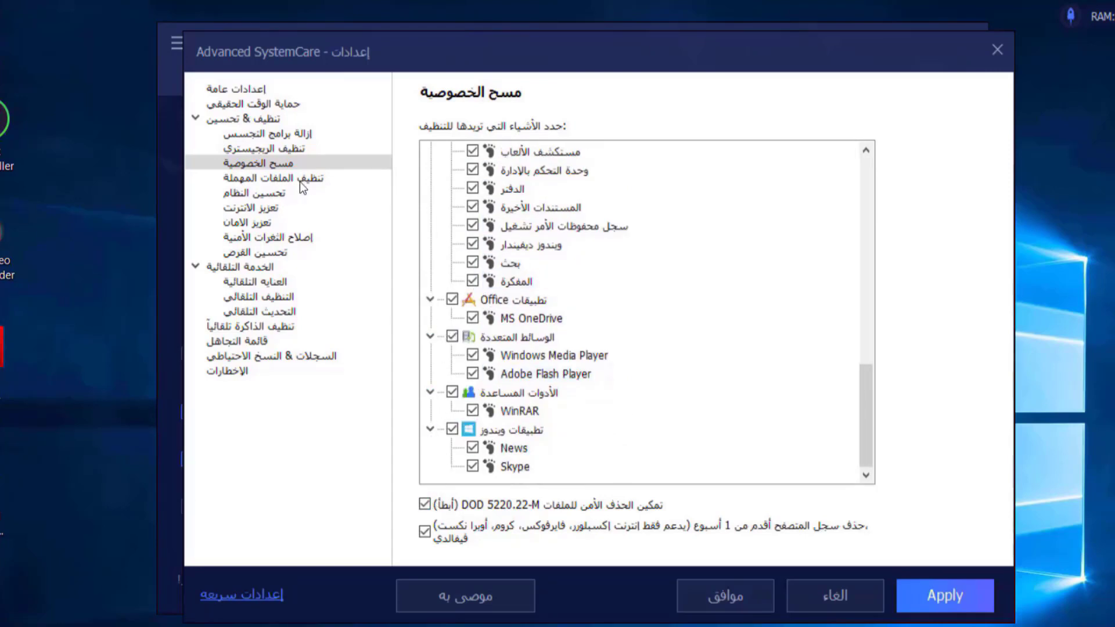
# Step: In the junk file settings, include the recycle bin, menu order, notification tray and window size caches, user assist history and taskbar jump lists, dismissing each warning
pyautogui.click(277, 180)
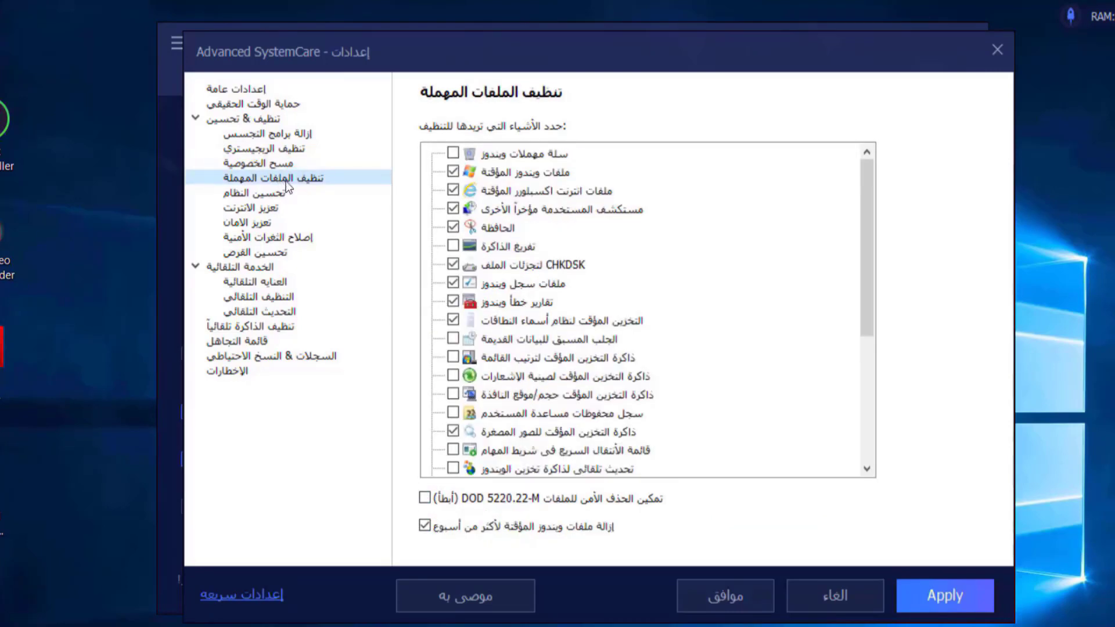
pyautogui.click(454, 153)
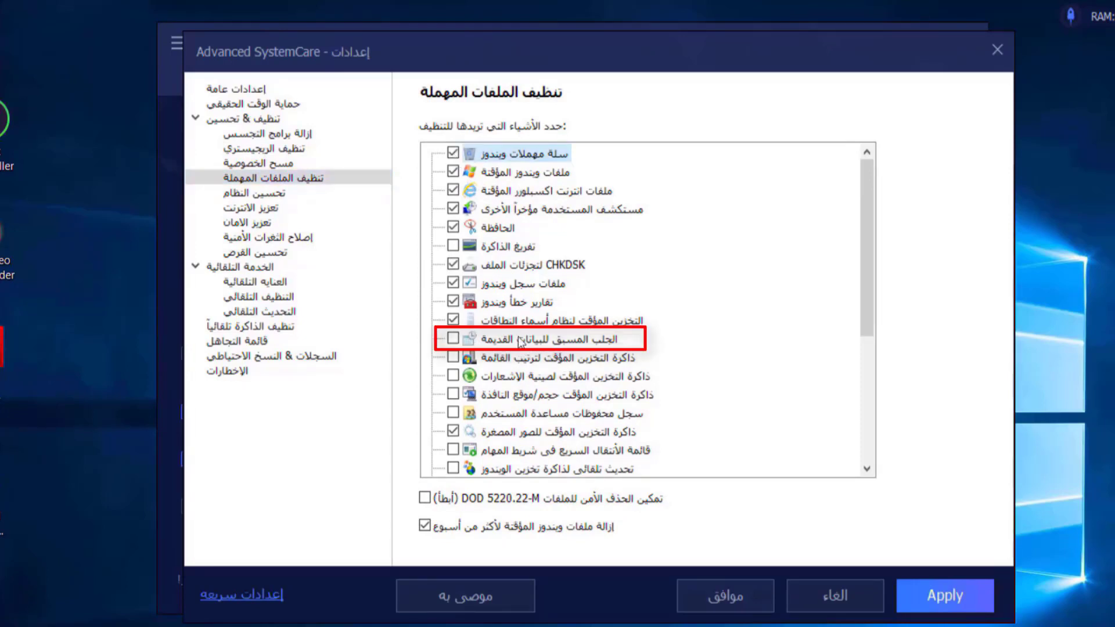
pyautogui.click(453, 358)
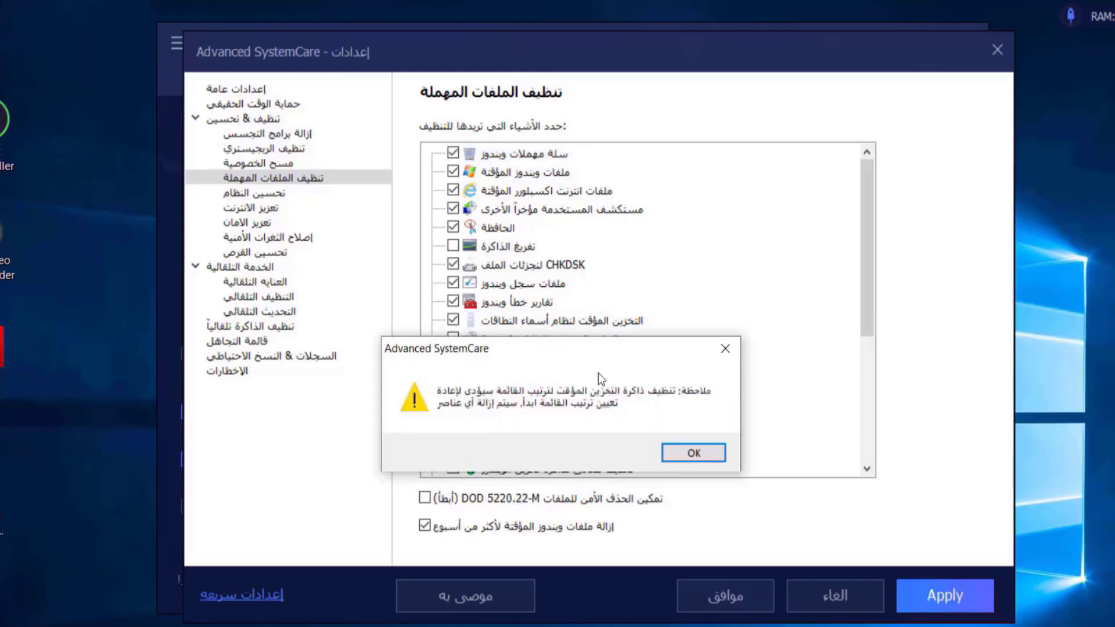
pyautogui.click(727, 354)
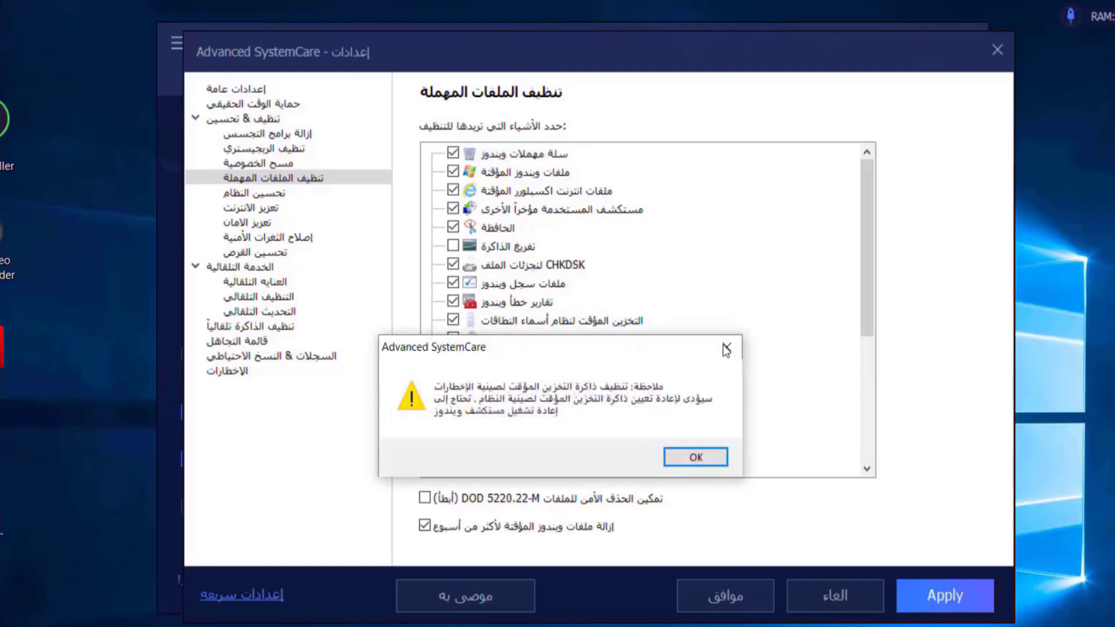
pyautogui.click(726, 351)
pyautogui.click(454, 398)
pyautogui.click(719, 348)
pyautogui.click(454, 413)
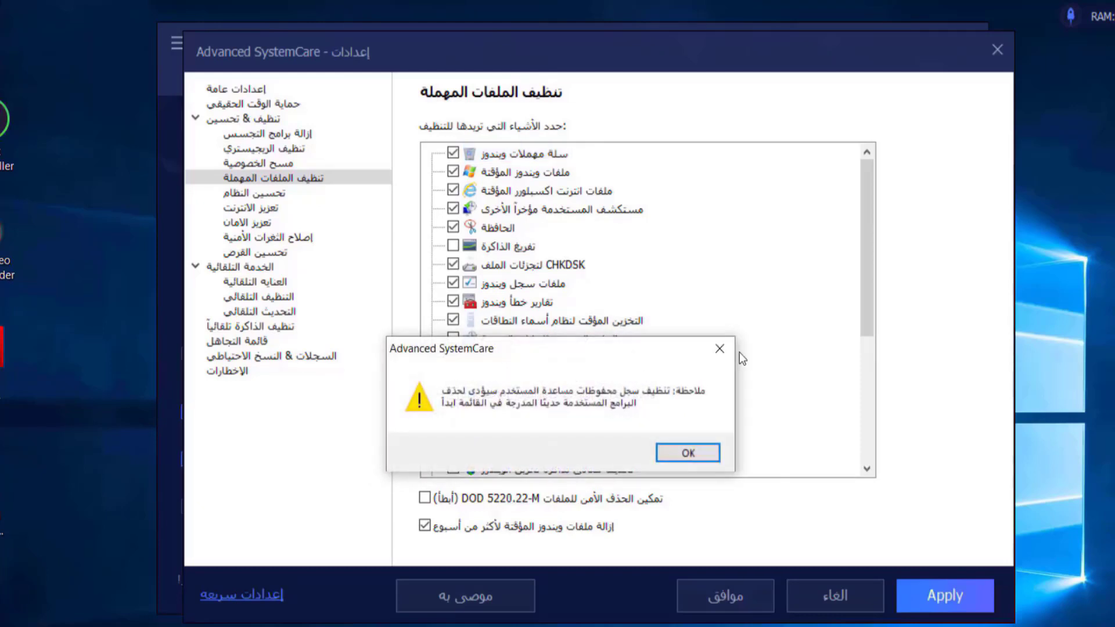
pyautogui.click(720, 351)
pyautogui.click(454, 456)
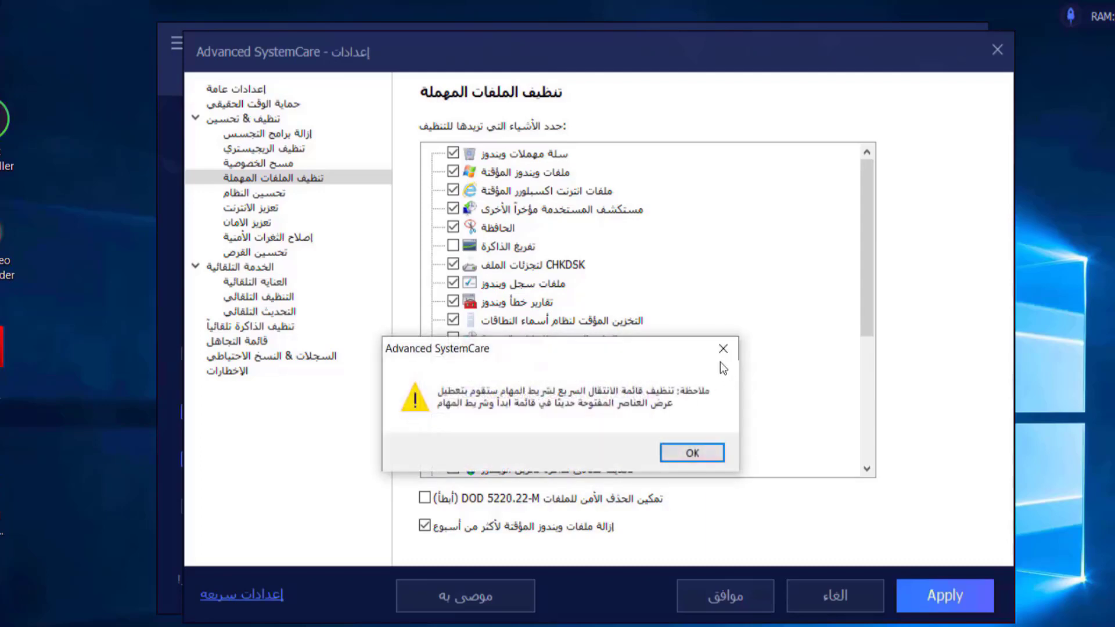
pyautogui.click(721, 351)
# Step: Include the remaining junk items down to the Microsoft temporary cache (ذاكرة ميكروسوفت المؤقته), and enable DOD 5220.22-M secure deletion for junk files
pyautogui.scroll(-2, 523, 348)
pyautogui.scroll(-2, 452, 357)
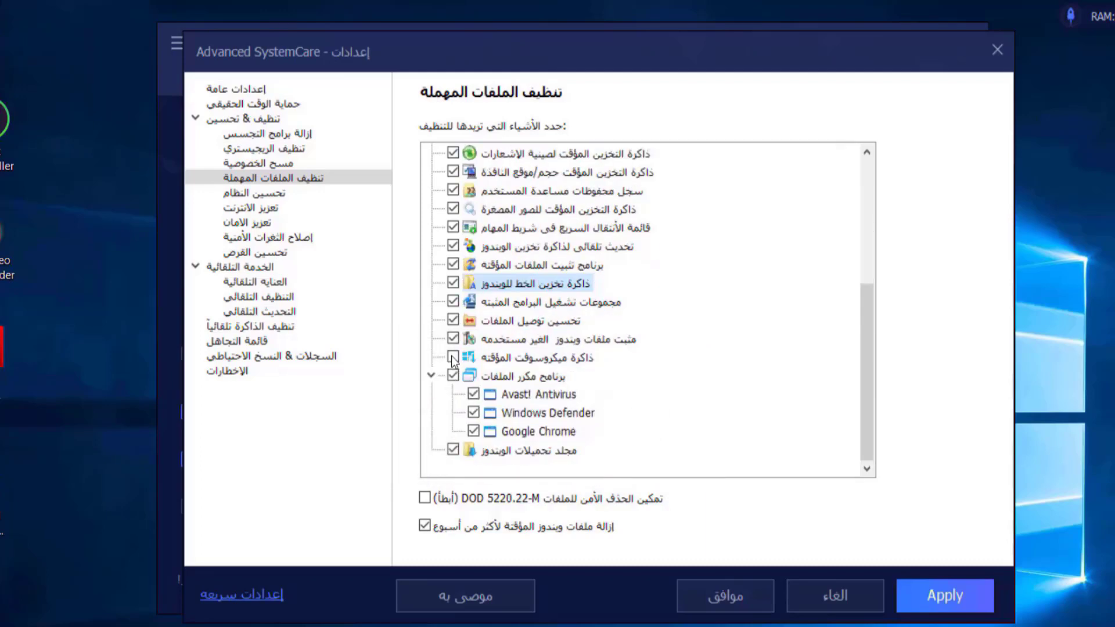
pyautogui.click(453, 358)
pyautogui.click(727, 348)
pyautogui.click(424, 499)
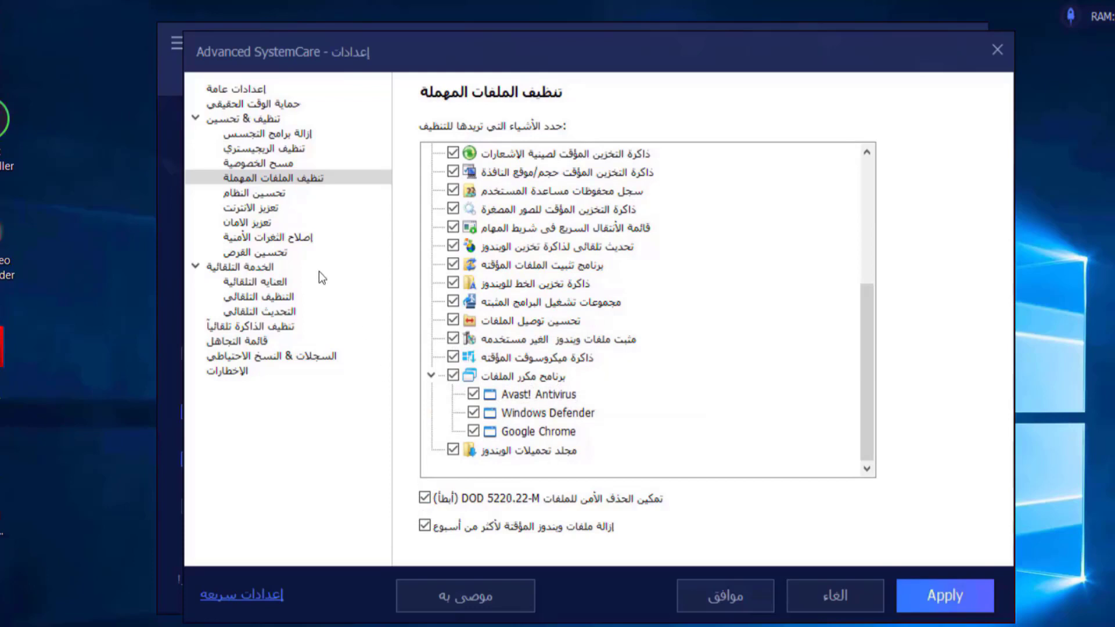
# Step: Set the system optimisation to أعلى أداء (مستخدم منزلي) and the internet connection optimisation to أساسي
pyautogui.click(254, 193)
pyautogui.click(793, 201)
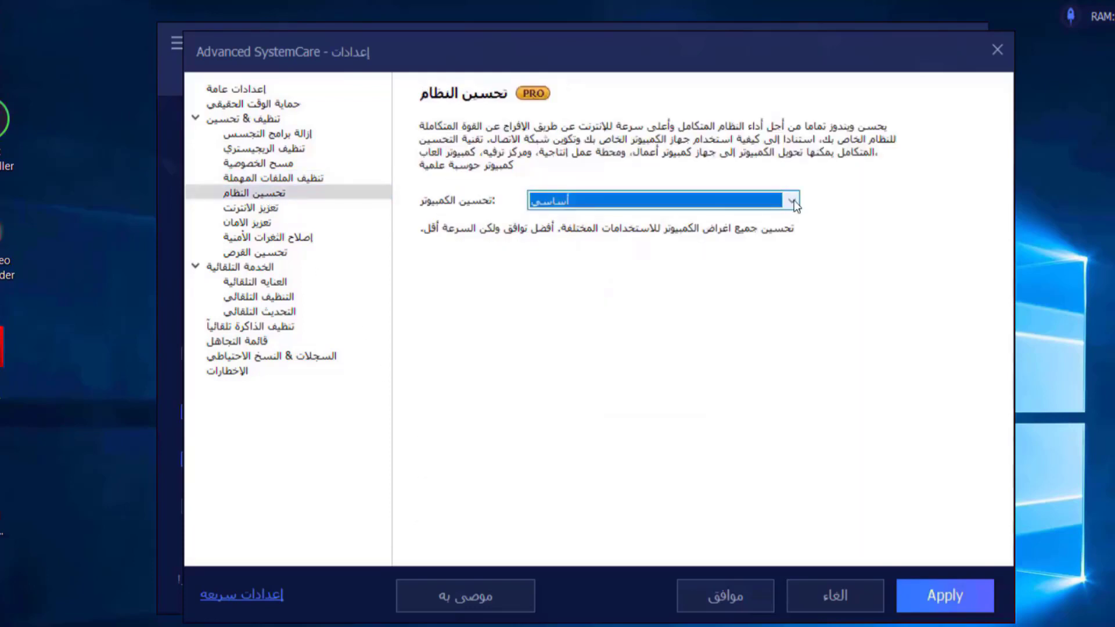
pyautogui.click(636, 246)
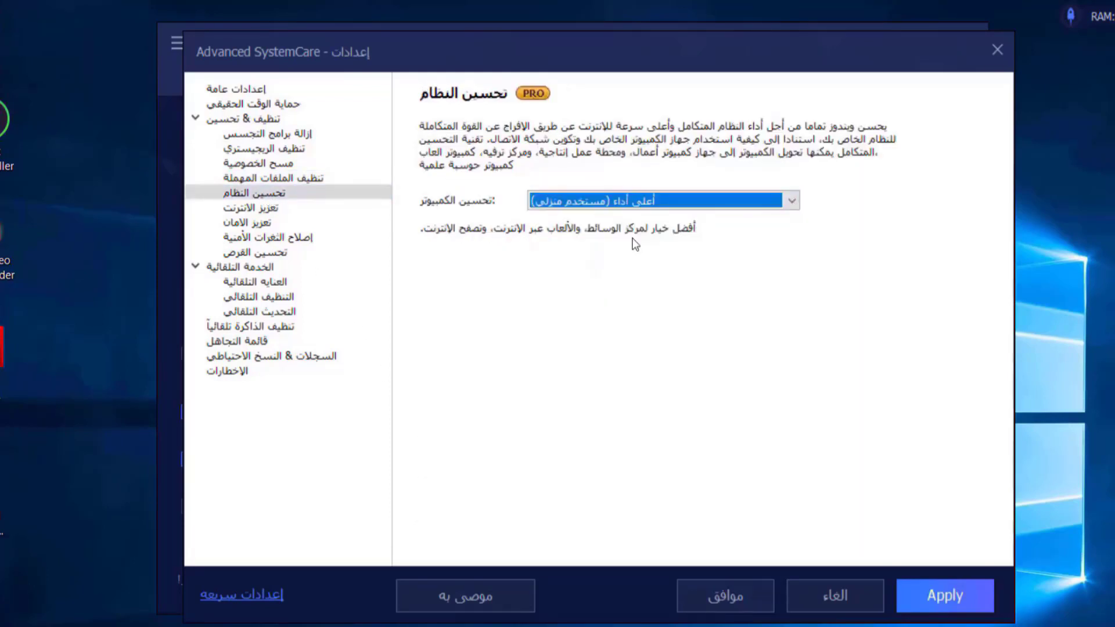
pyautogui.click(260, 210)
pyautogui.click(767, 188)
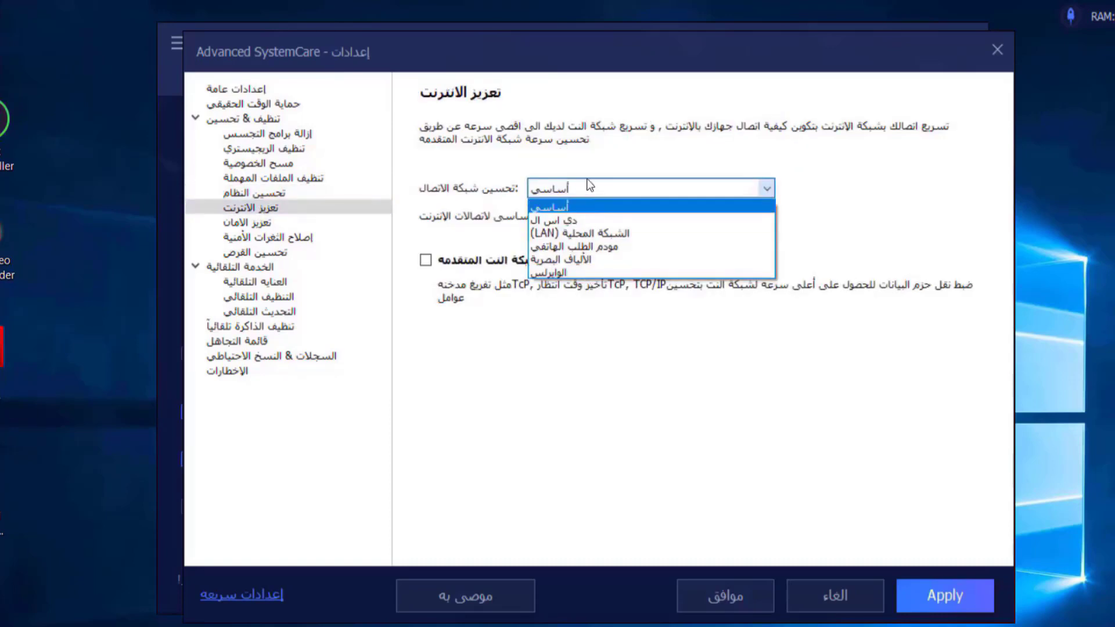
pyautogui.click(566, 205)
# Step: Choose deep security reinforcement (تعزيز عميق), and enable backing up downloaded files in the vulnerability fix settings
pyautogui.click(255, 223)
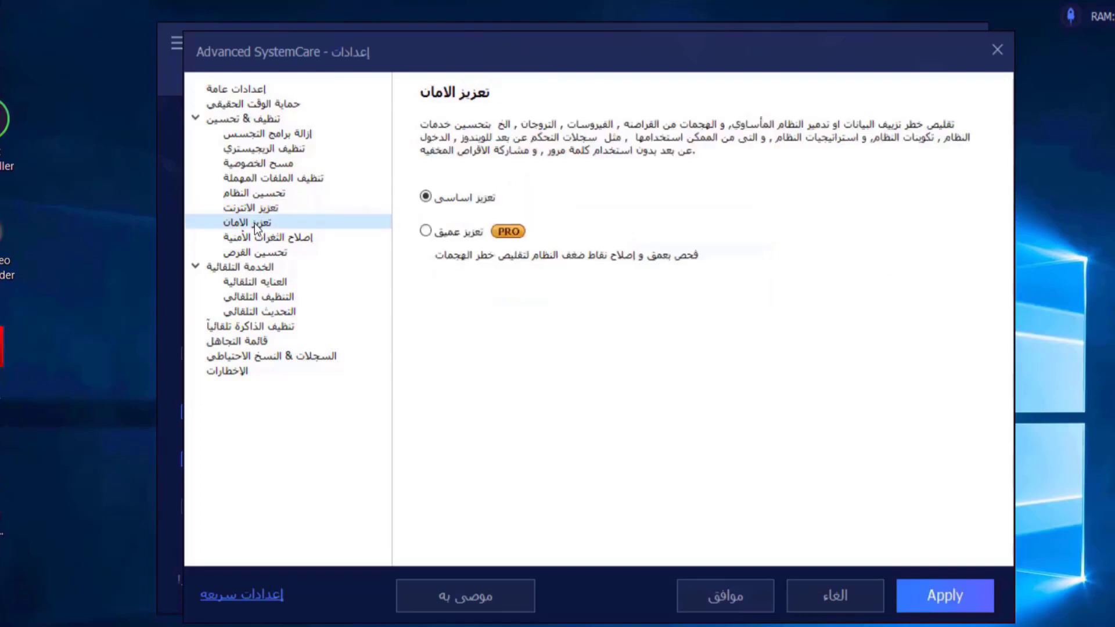
pyautogui.click(427, 232)
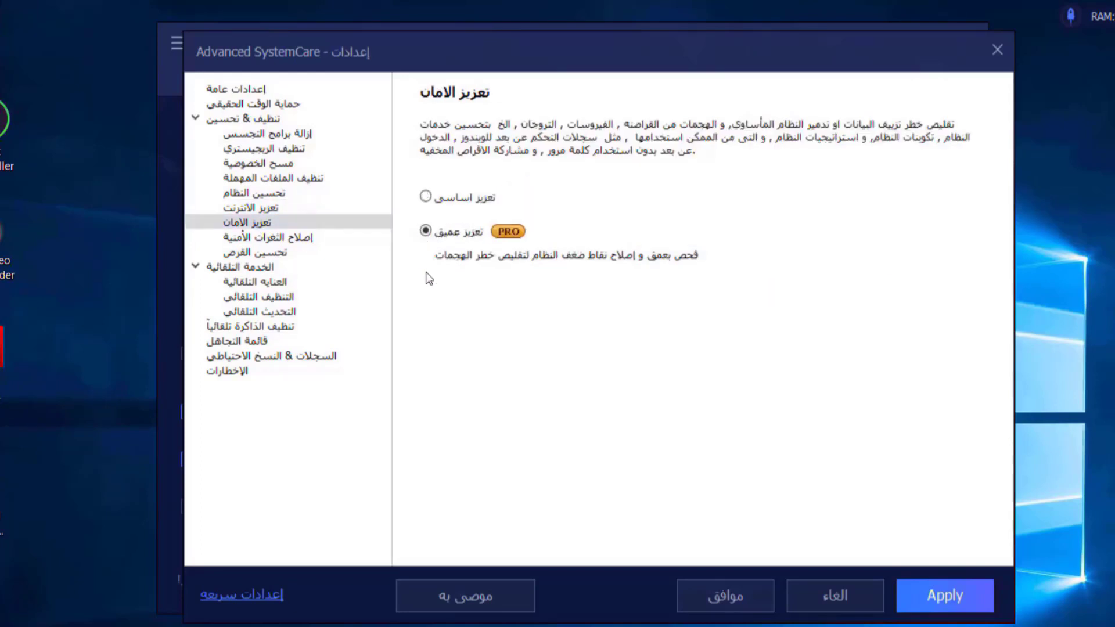
pyautogui.click(265, 238)
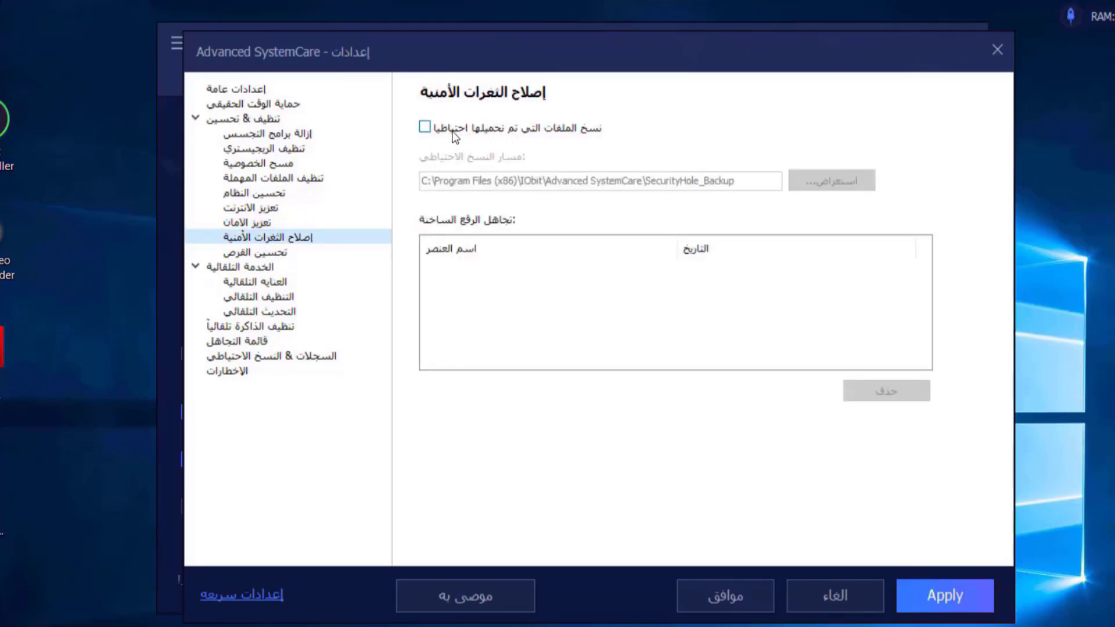
pyautogui.click(425, 127)
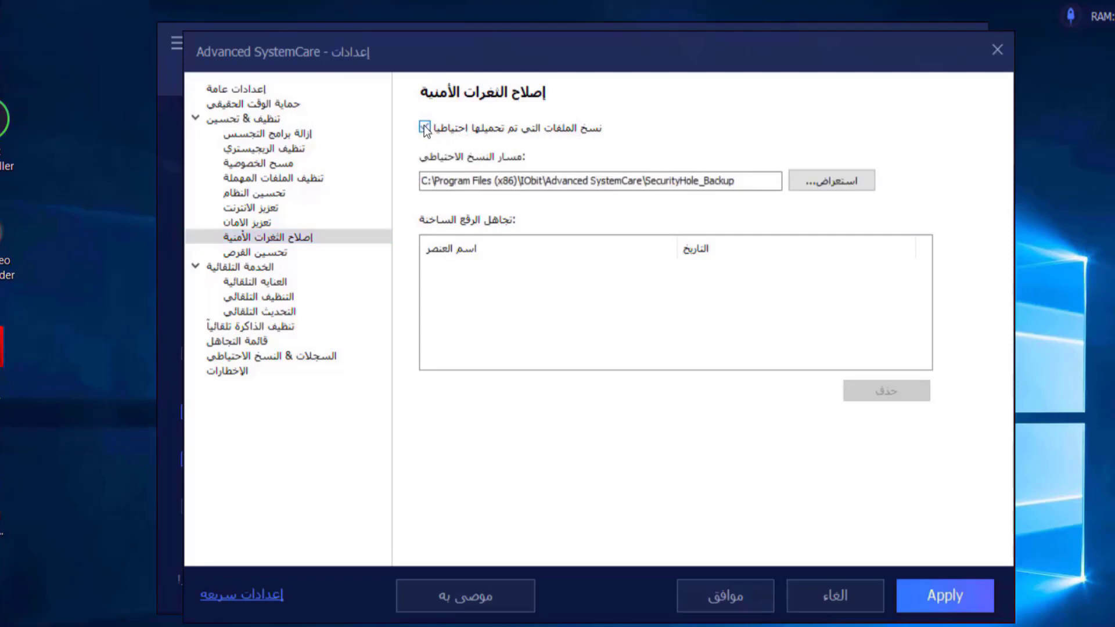
# Step: Enable accelerated defragmentation (تشغيل تسريع إلغاء التجزئة) in the disk optimisation settings, and enable automatic care (تمكين العنايه التلقائيه)
pyautogui.click(251, 253)
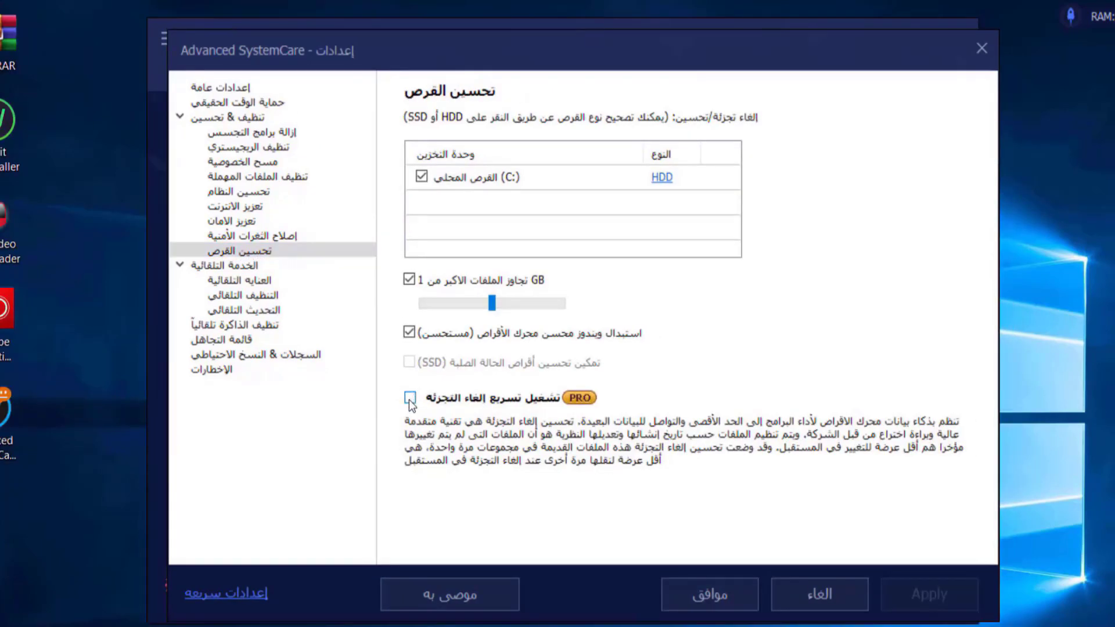
pyautogui.click(411, 398)
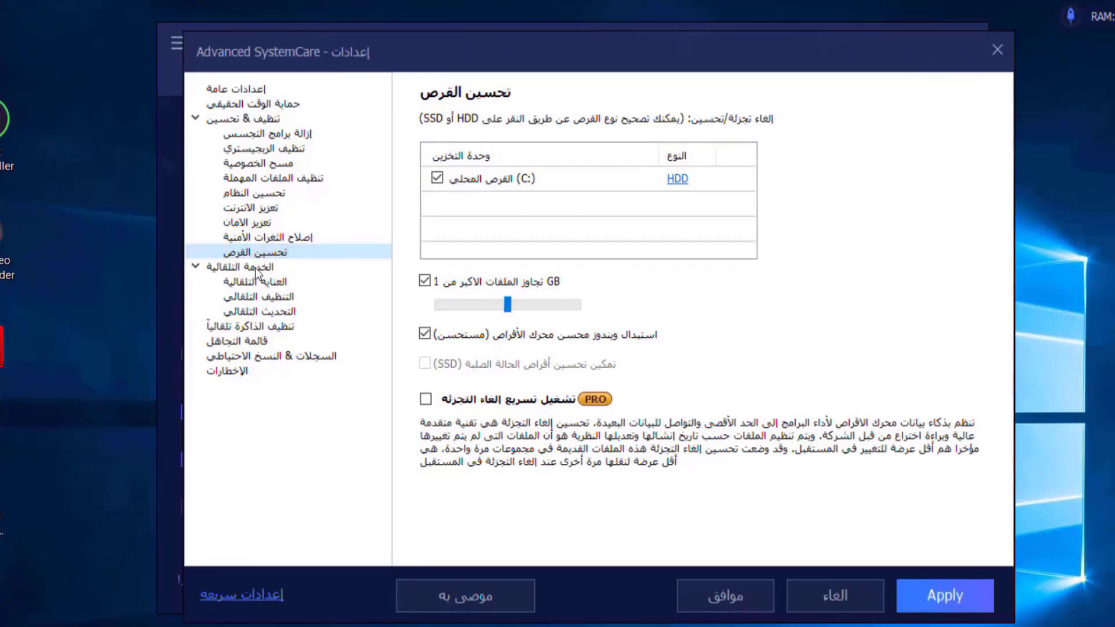
pyautogui.click(259, 282)
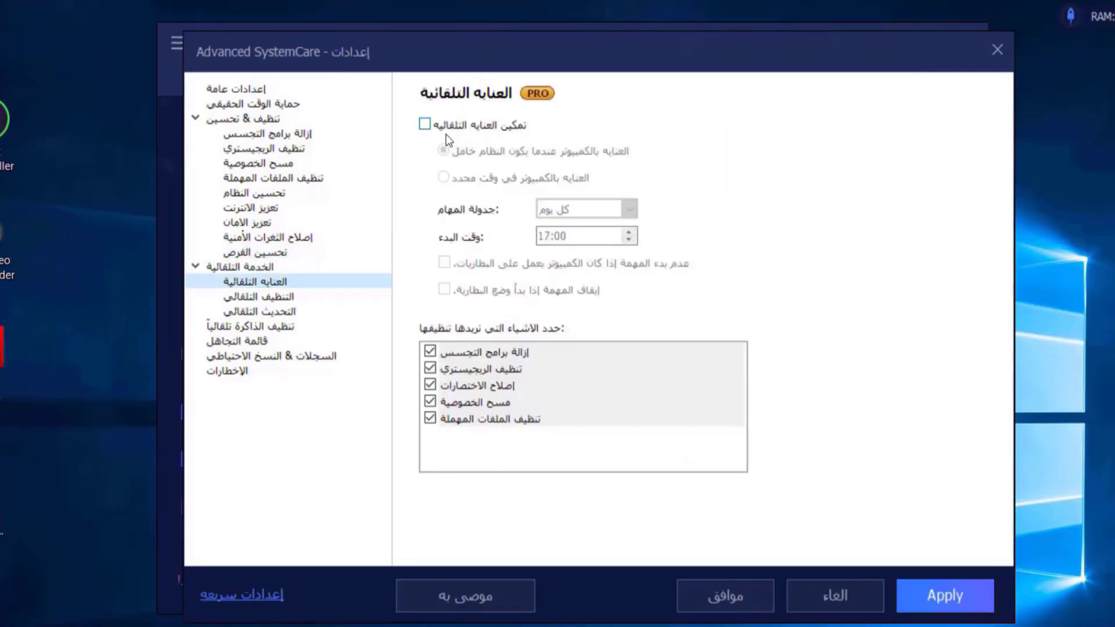
pyautogui.click(425, 124)
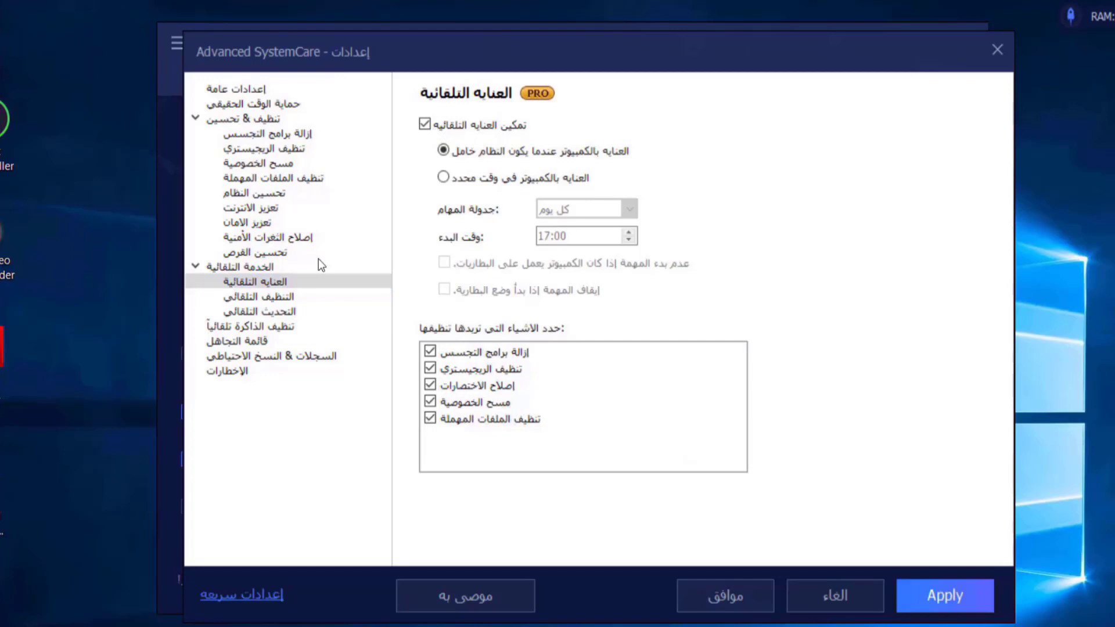
# Step: In the automatic cleaning settings, include Edge cookies, browsing history, download history, session and form autofill, leaving out saved passwords
pyautogui.click(266, 297)
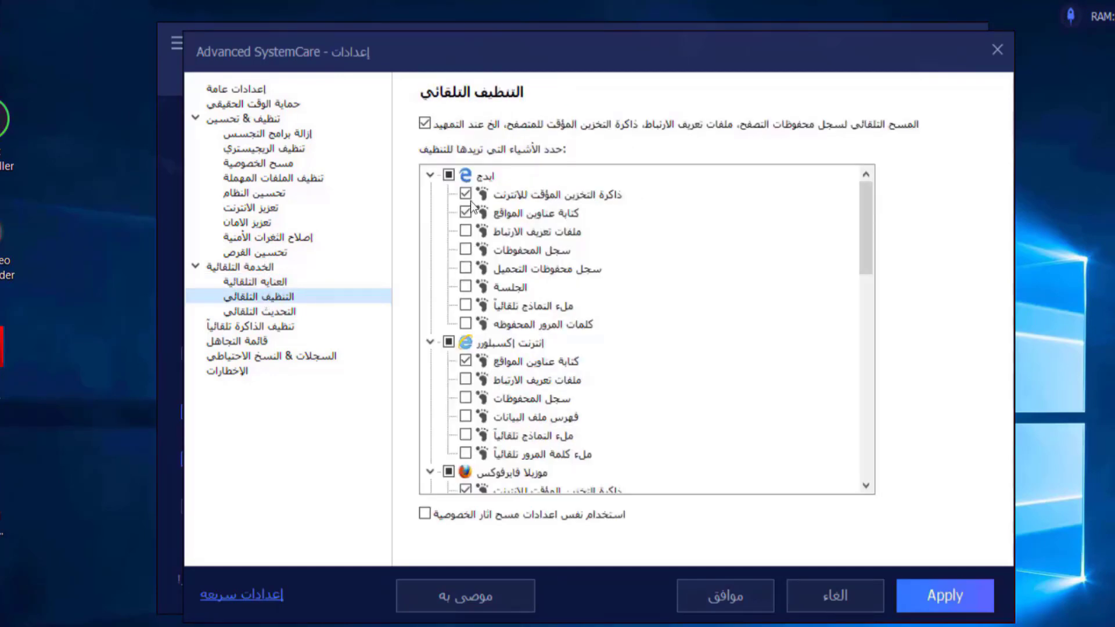
pyautogui.scroll(-6, 477, 226)
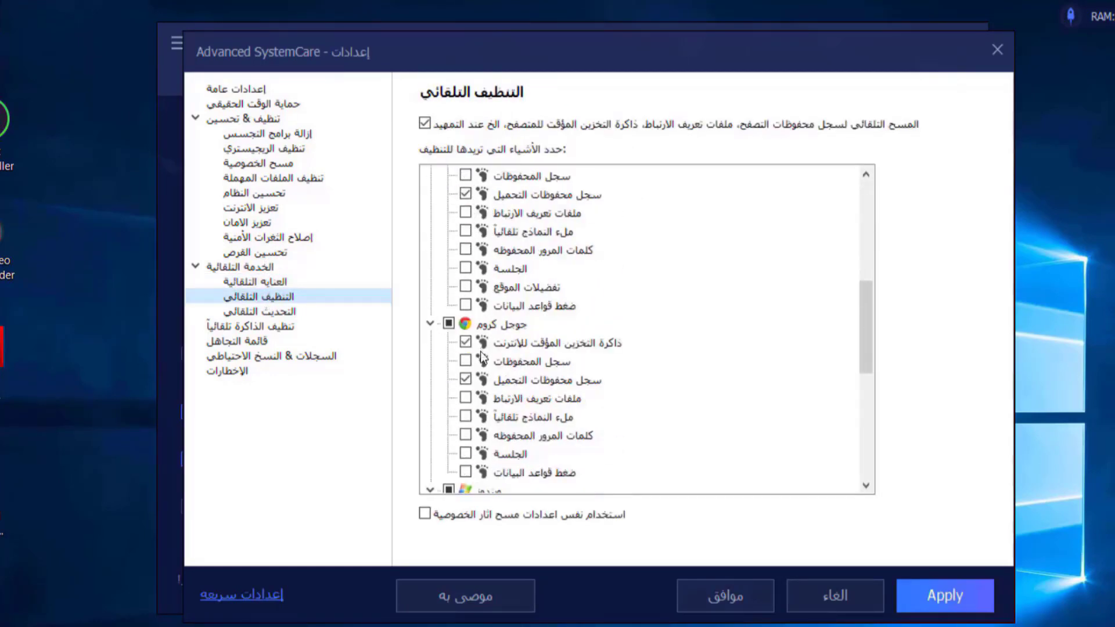
pyautogui.scroll(-6, 483, 297)
pyautogui.scroll(9, 492, 267)
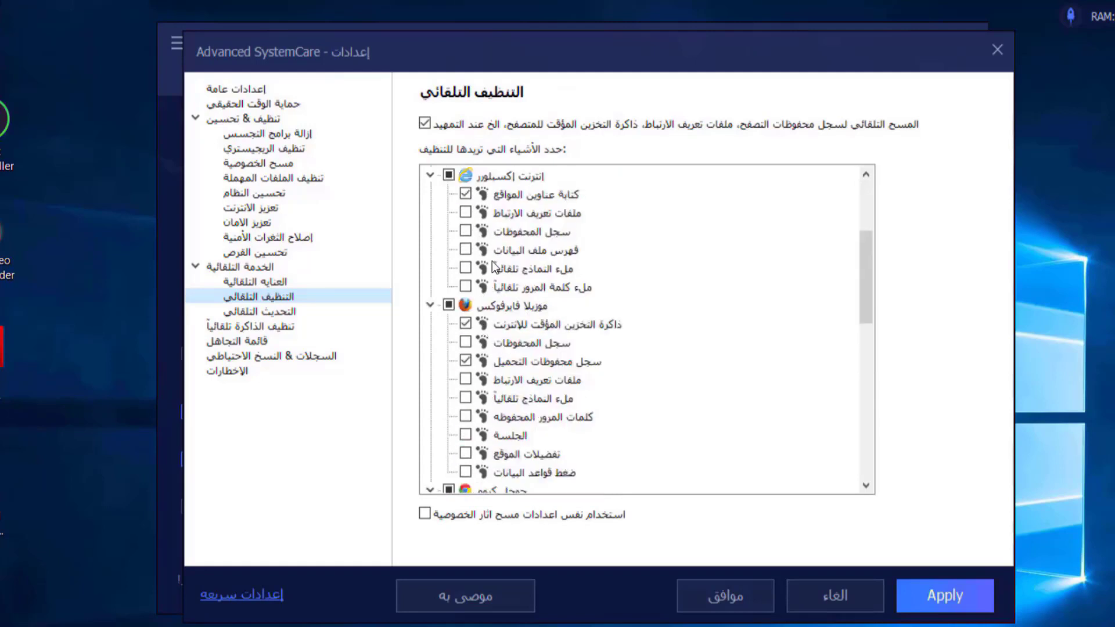
pyautogui.scroll(3, 492, 268)
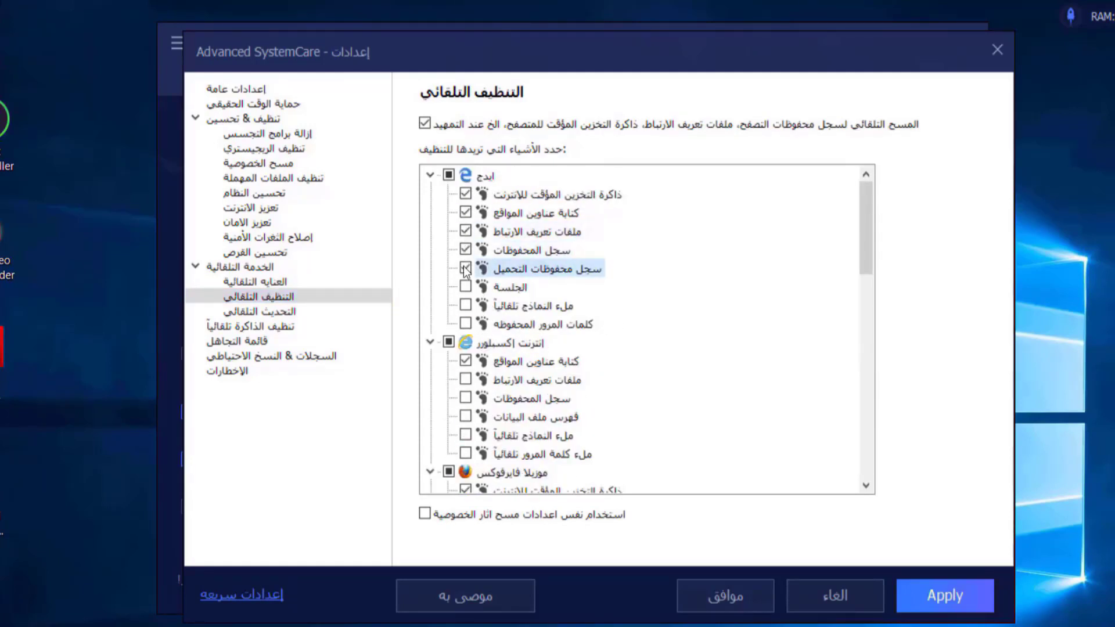
pyautogui.click(466, 286)
pyautogui.click(466, 305)
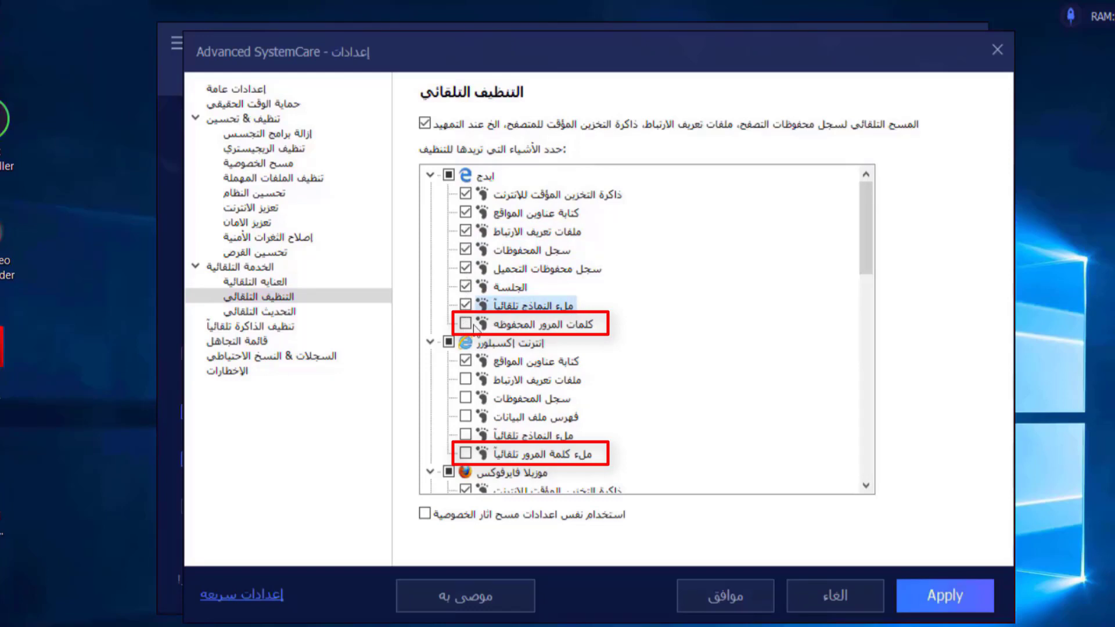
# Step: Include Internet Explorer cookies, history, data file index and form autofill in automatic cleaning, leaving out password autofill
pyautogui.click(465, 380)
pyautogui.click(466, 398)
pyautogui.click(466, 417)
pyautogui.click(466, 436)
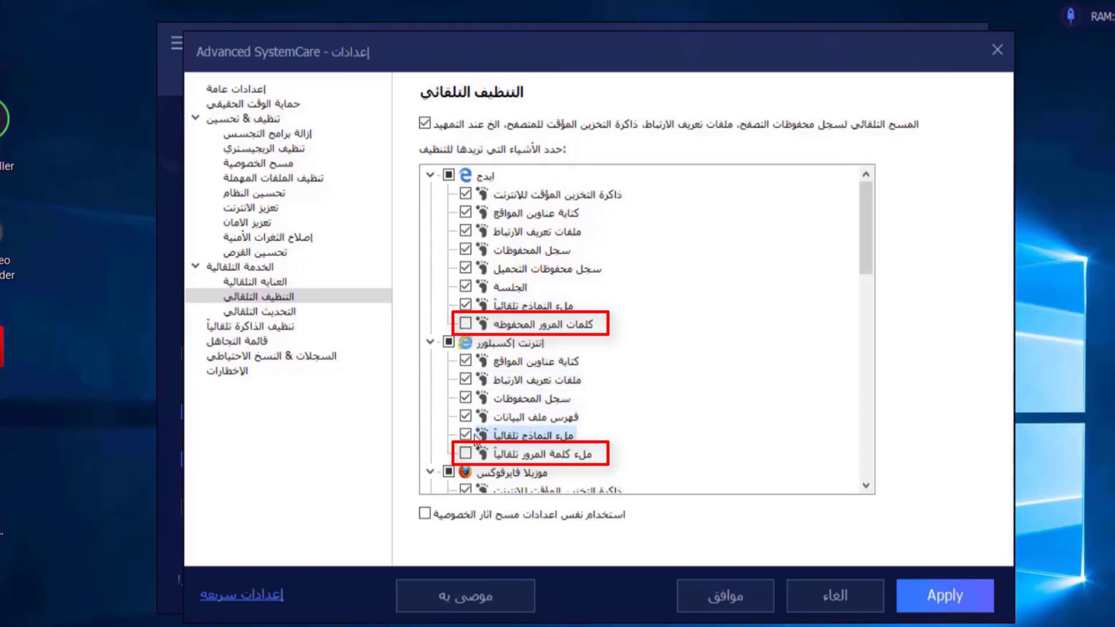
# Step: Include Firefox history, cookies, form autofill, session, site preferences and database compaction in automatic cleaning, leaving out saved passwords
pyautogui.scroll(-2, 511, 405)
pyautogui.scroll(-2, 511, 405)
pyautogui.click(466, 287)
pyautogui.click(466, 324)
pyautogui.click(466, 342)
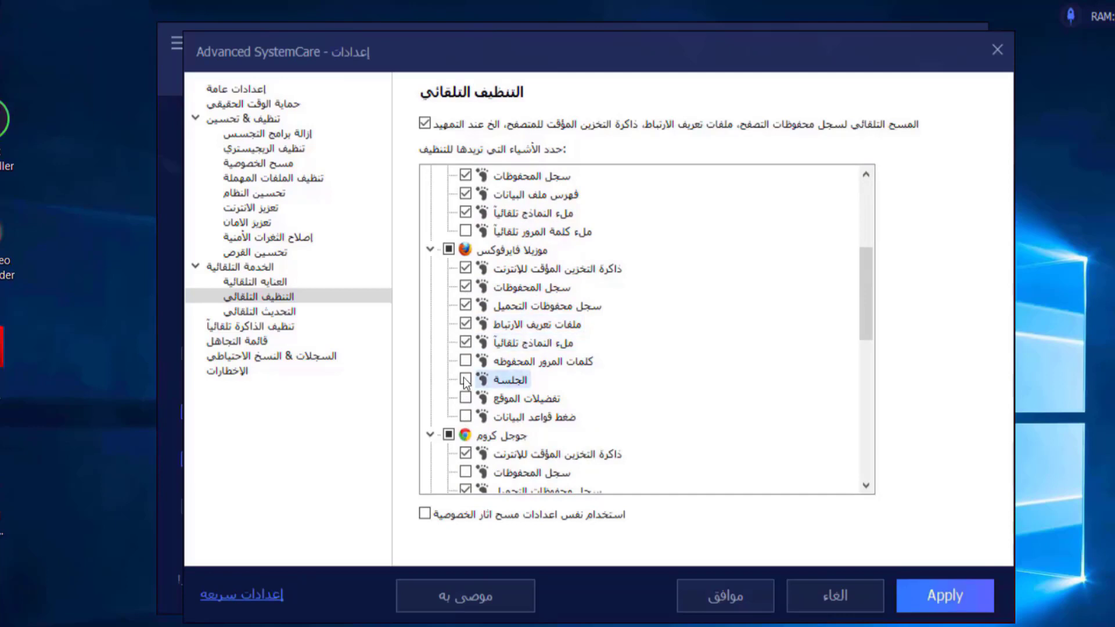
pyautogui.click(466, 380)
pyautogui.click(465, 398)
pyautogui.click(466, 417)
# Step: Include Google Chrome history, cookies, form autofill, session and database compaction in automatic cleaning, leaving out saved passwords
pyautogui.scroll(-4, 483, 383)
pyautogui.click(465, 251)
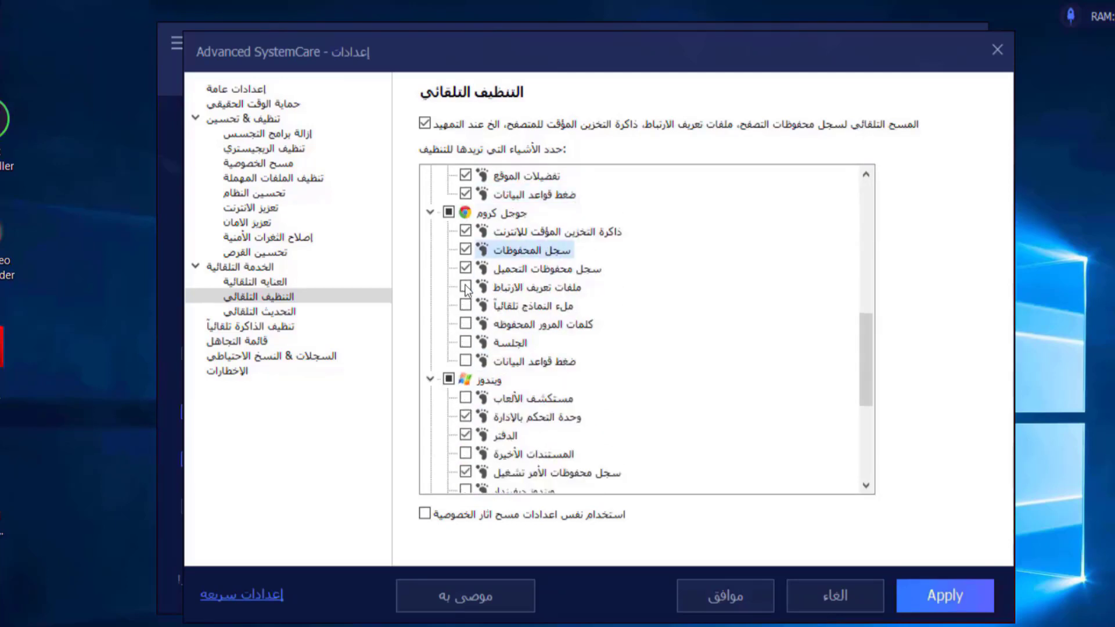
pyautogui.click(466, 287)
pyautogui.click(466, 306)
pyautogui.click(466, 342)
pyautogui.click(466, 361)
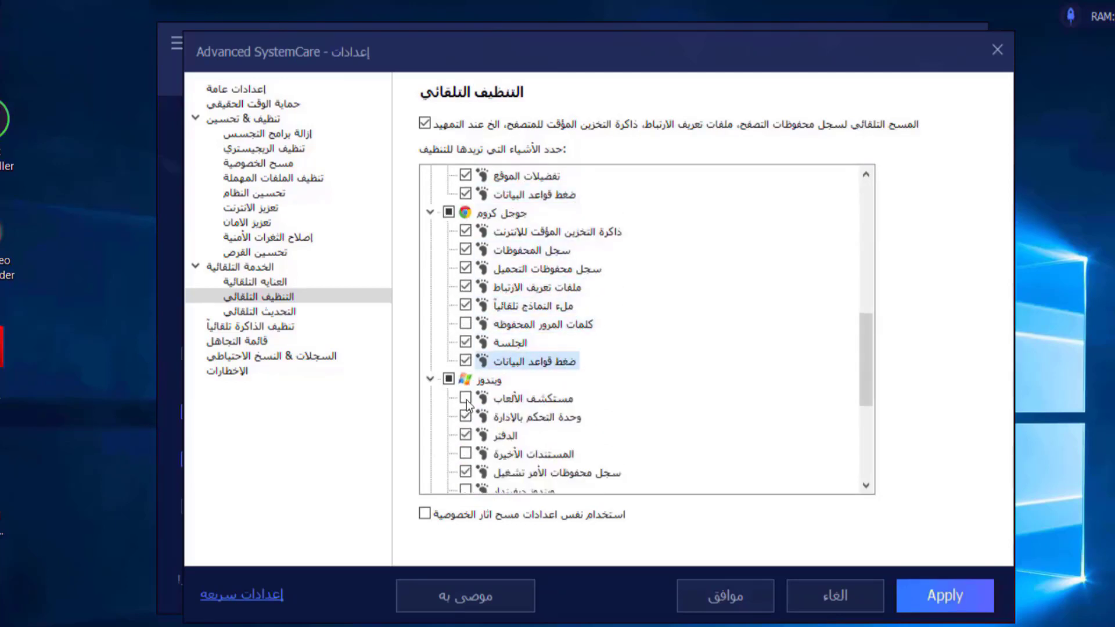
# Step: Include the Windows games explorer, recent documents, Windows Defender, search and notepad (المفكرة) traces in automatic cleaning
pyautogui.click(466, 398)
pyautogui.scroll(-1, 494, 383)
pyautogui.scroll(-3, 495, 383)
pyautogui.click(466, 287)
pyautogui.click(466, 324)
pyautogui.click(466, 343)
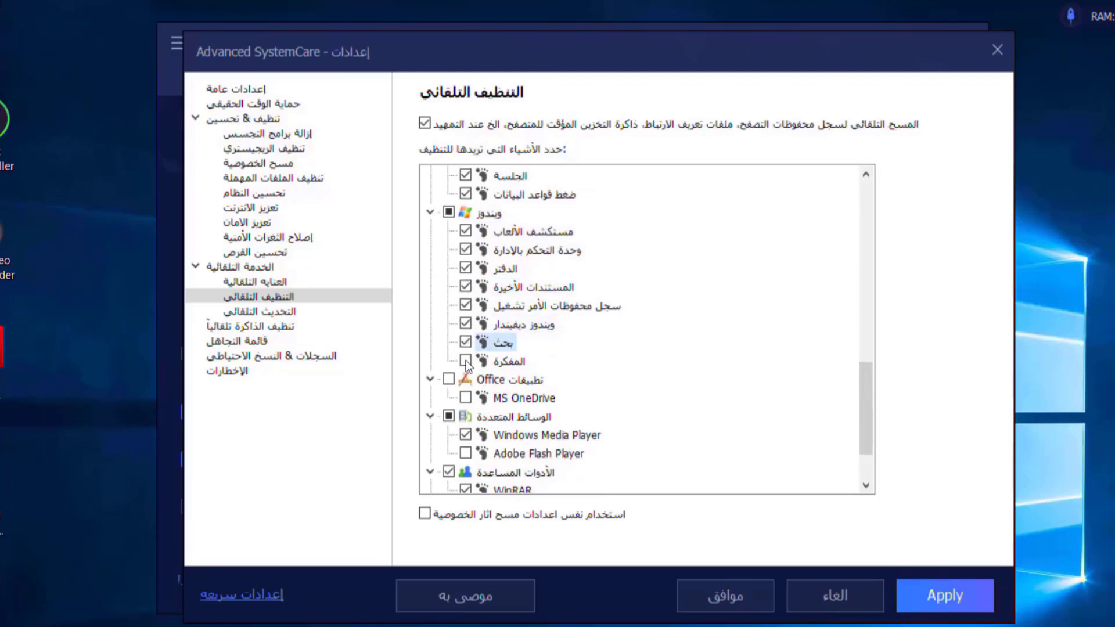
pyautogui.click(466, 361)
# Step: Include Office apps, Adobe Flash Player, News and Skype in automatic cleaning, and enable using the same settings as the privacy sweep
pyautogui.click(451, 380)
pyautogui.scroll(-2, 470, 395)
pyautogui.click(467, 380)
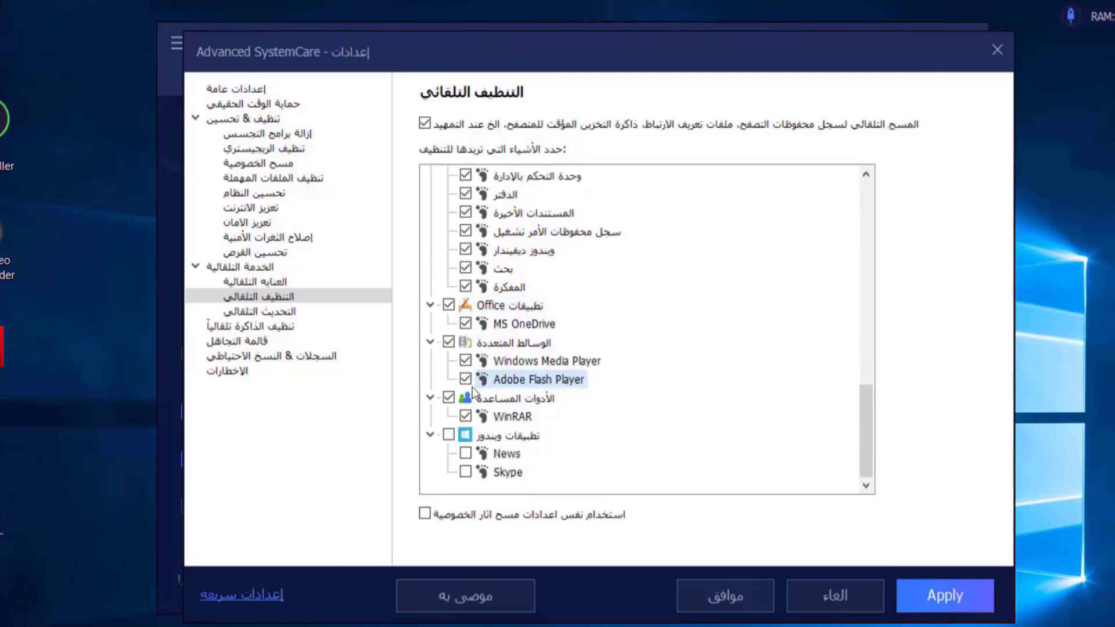
pyautogui.click(466, 454)
pyautogui.click(466, 473)
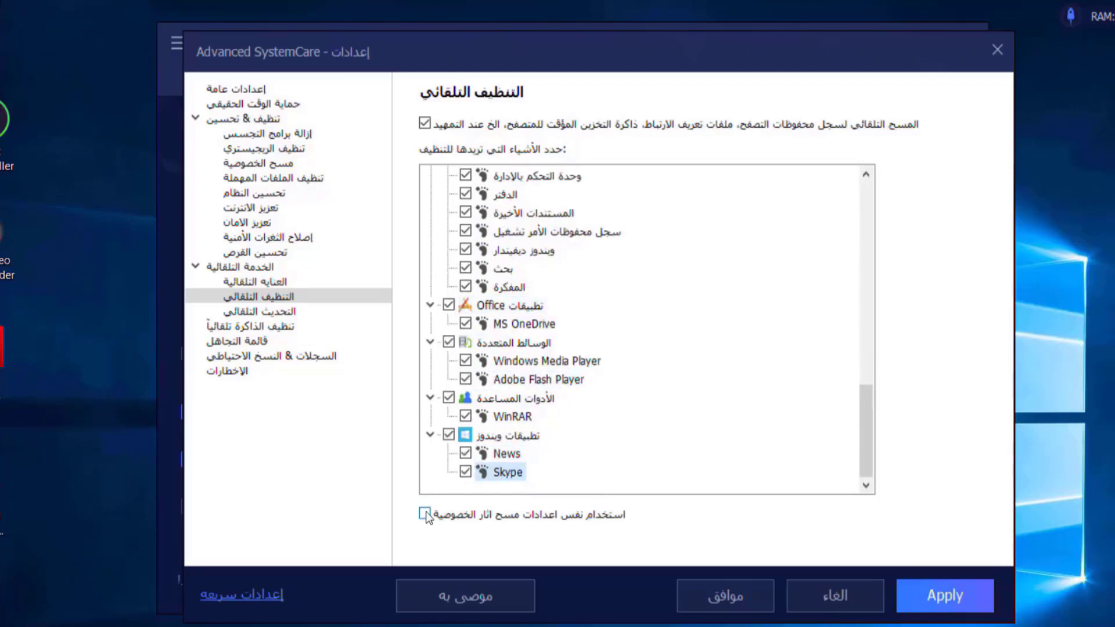
pyautogui.click(425, 515)
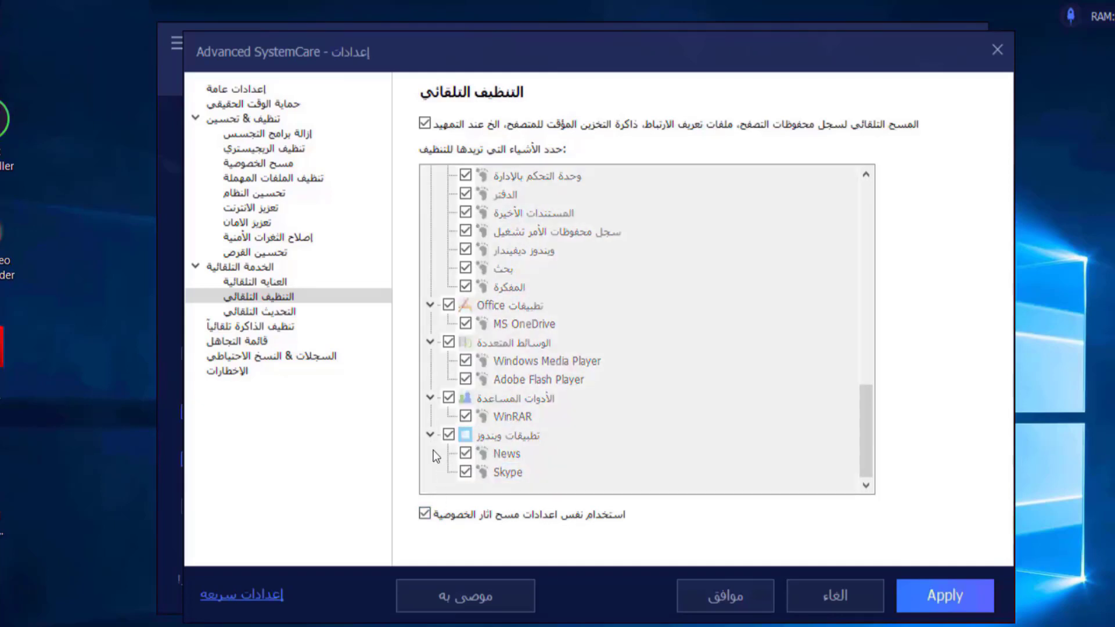
# Step: Choose checking for product updates at program launch, and enable automatic memory cleaning (تمكين تنظيف الذاكرة تلقائياً)
pyautogui.click(264, 314)
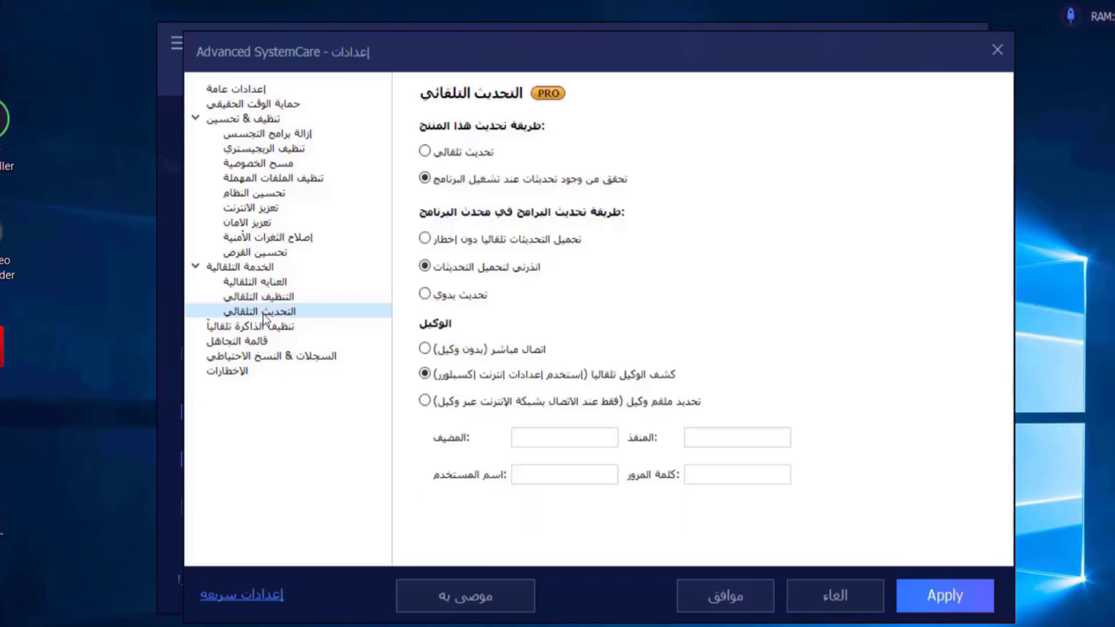
pyautogui.click(425, 178)
pyautogui.click(248, 328)
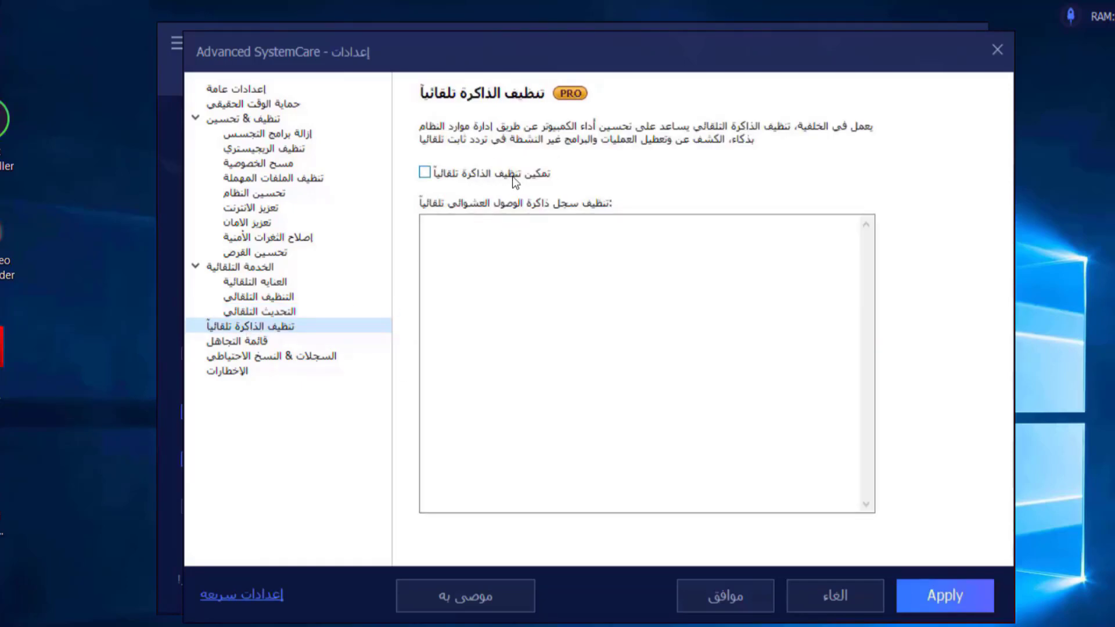
pyautogui.click(426, 173)
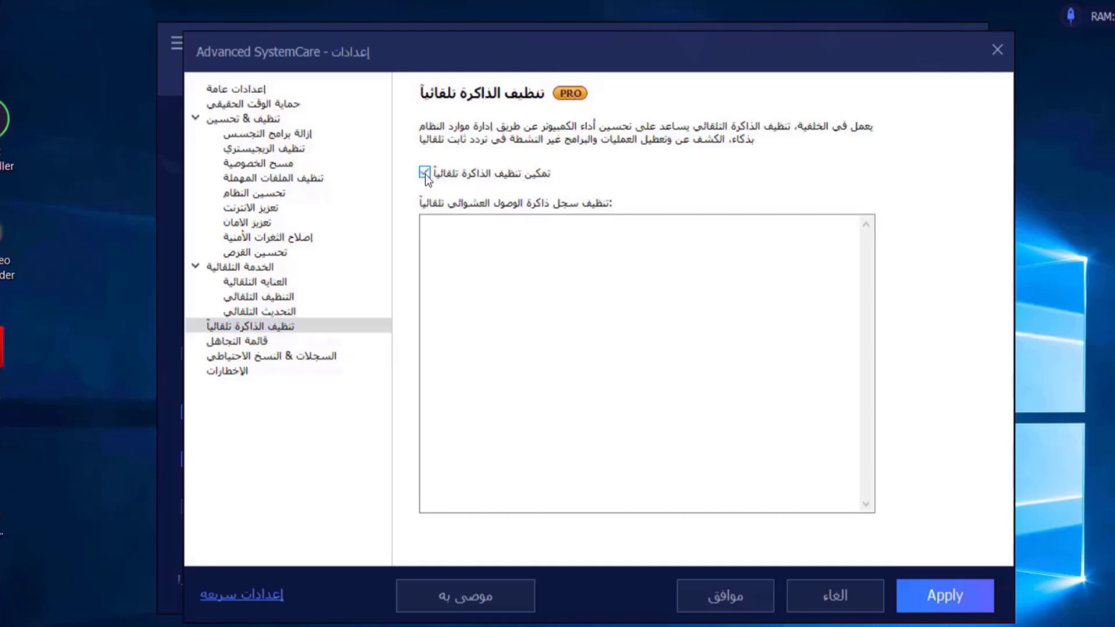
# Step: Review the ignore list, logs and backup, and notification settings, and apply all the settings changes
pyautogui.click(248, 344)
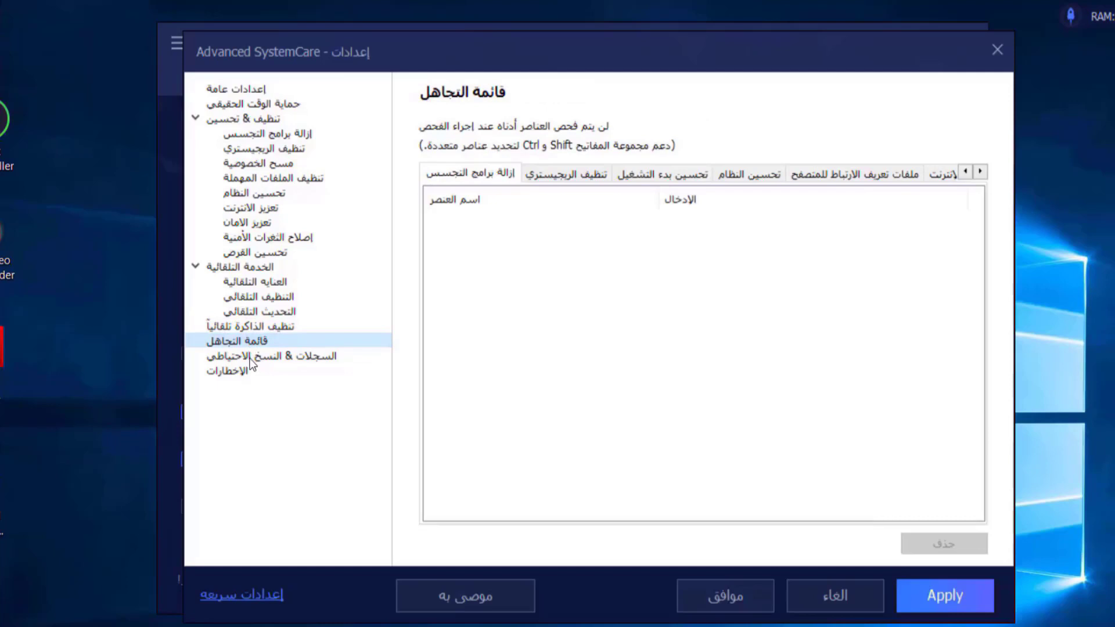
pyautogui.click(250, 357)
pyautogui.click(236, 372)
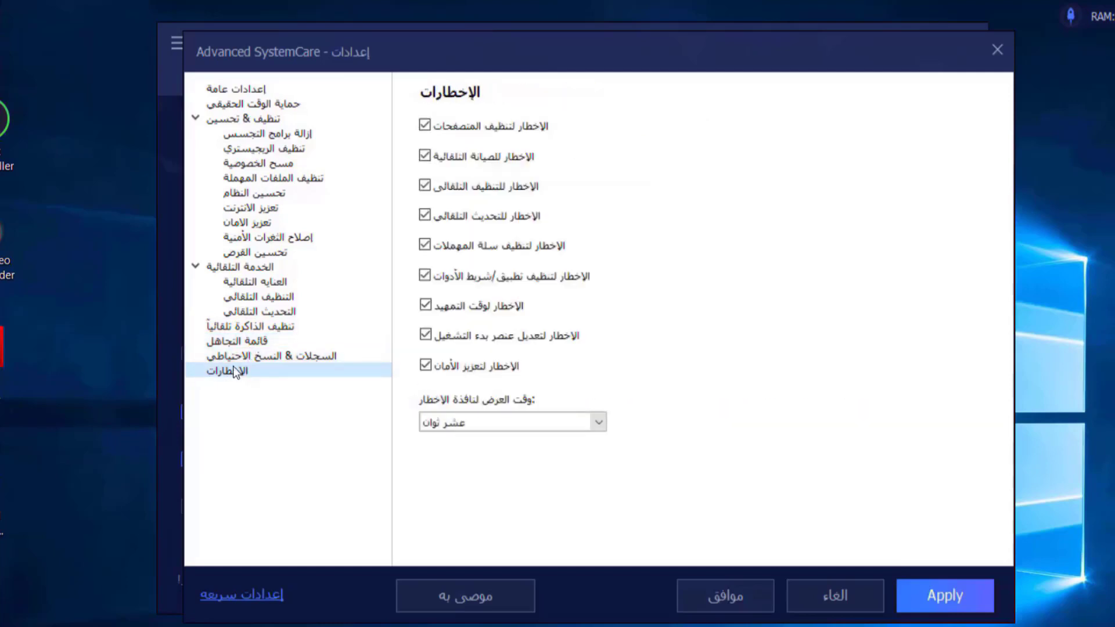
pyautogui.click(935, 596)
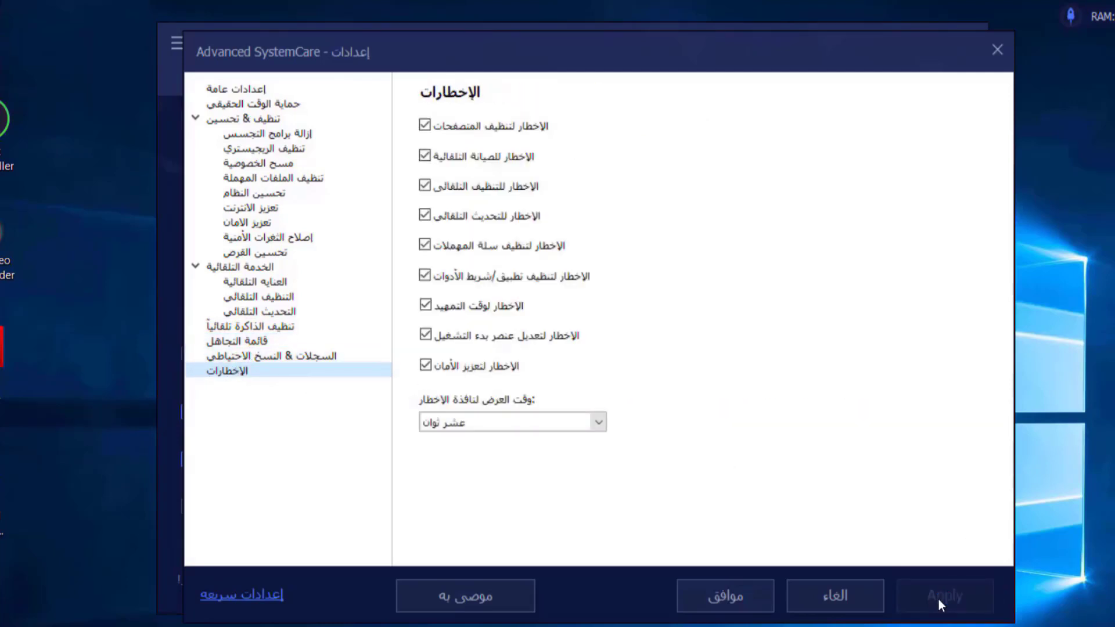
pyautogui.click(724, 598)
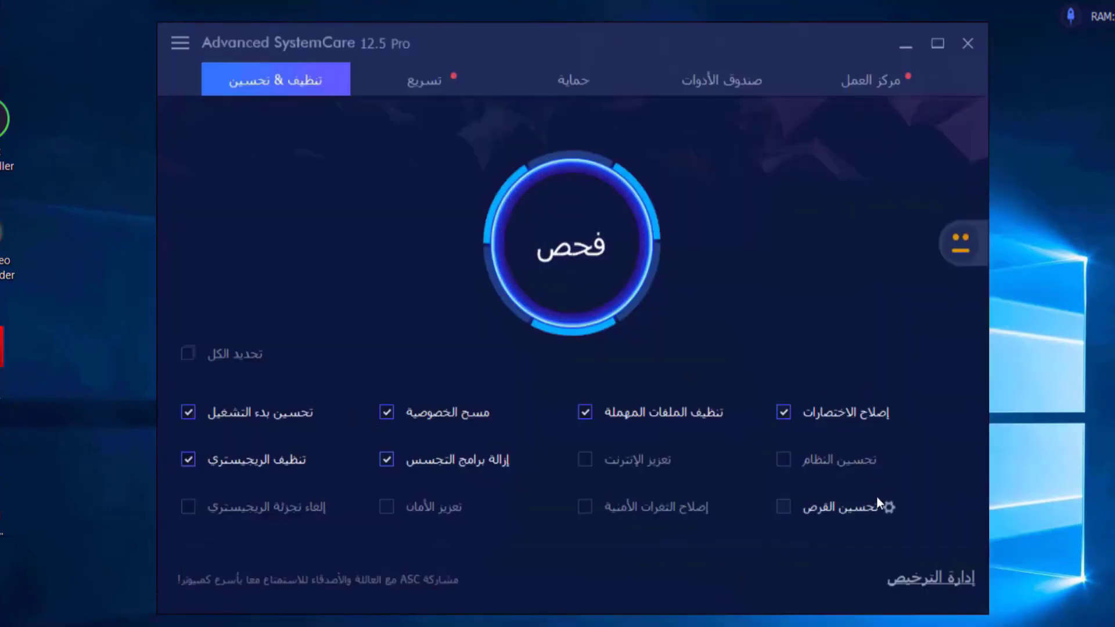
# Step: Scan the computer with all cleaning and optimisation items selected and automatic repair (إصلاح تلقائي) enabled, and finish the repair
pyautogui.click(185, 355)
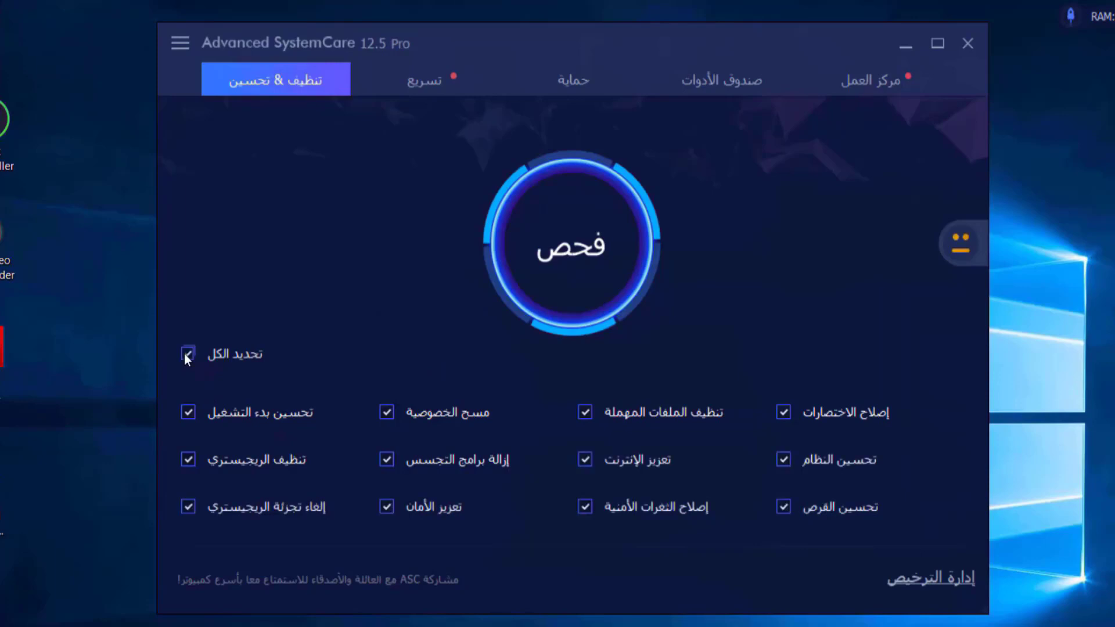
pyautogui.click(560, 255)
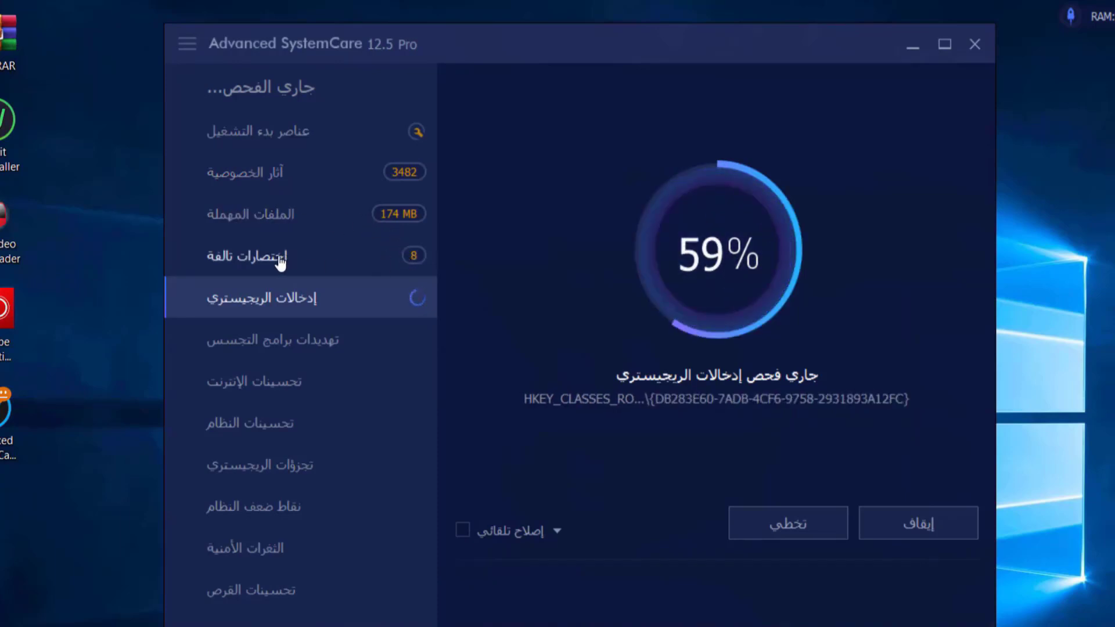
pyautogui.click(463, 530)
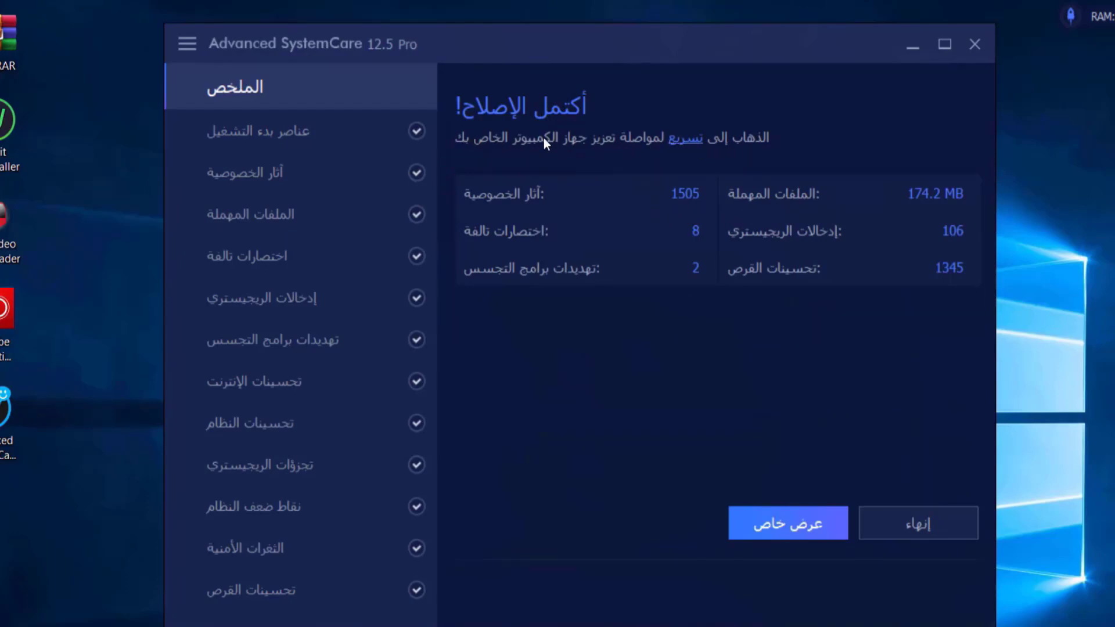
pyautogui.click(901, 522)
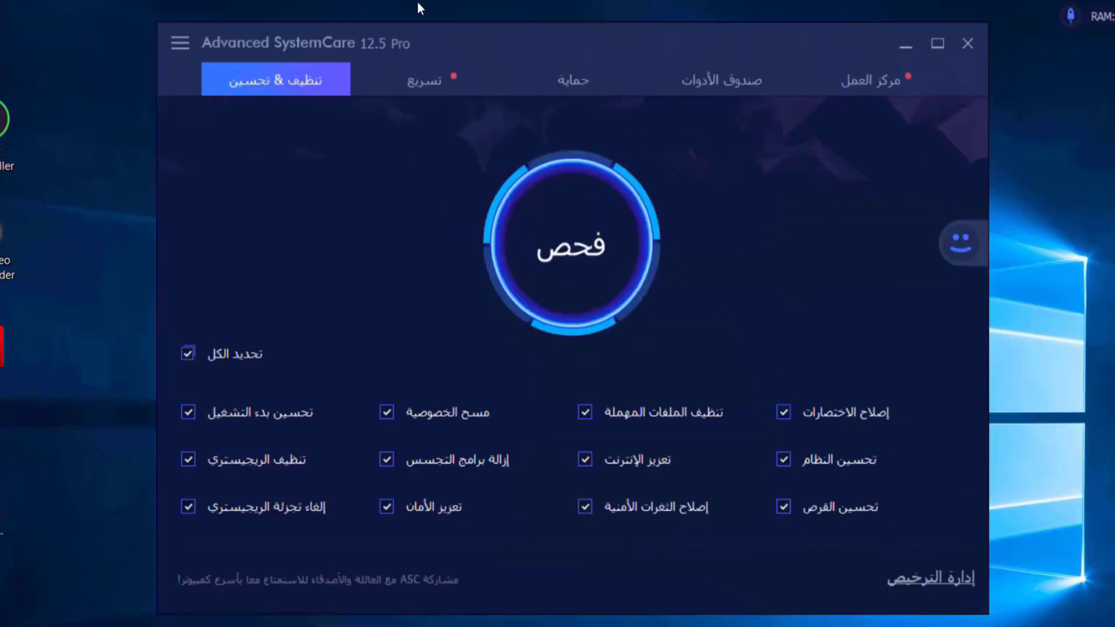
# Step: Turn on the turbo booster (معزز التوربو), and view the hardware acceleration tool Driver Booster without running a scan
pyautogui.click(416, 90)
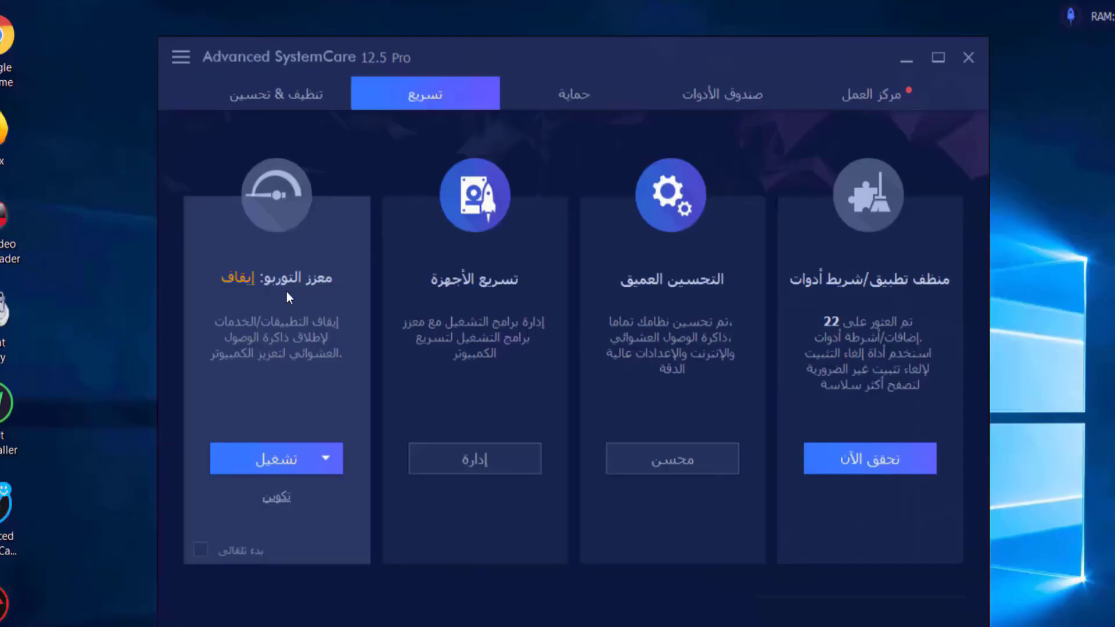
pyautogui.click(276, 460)
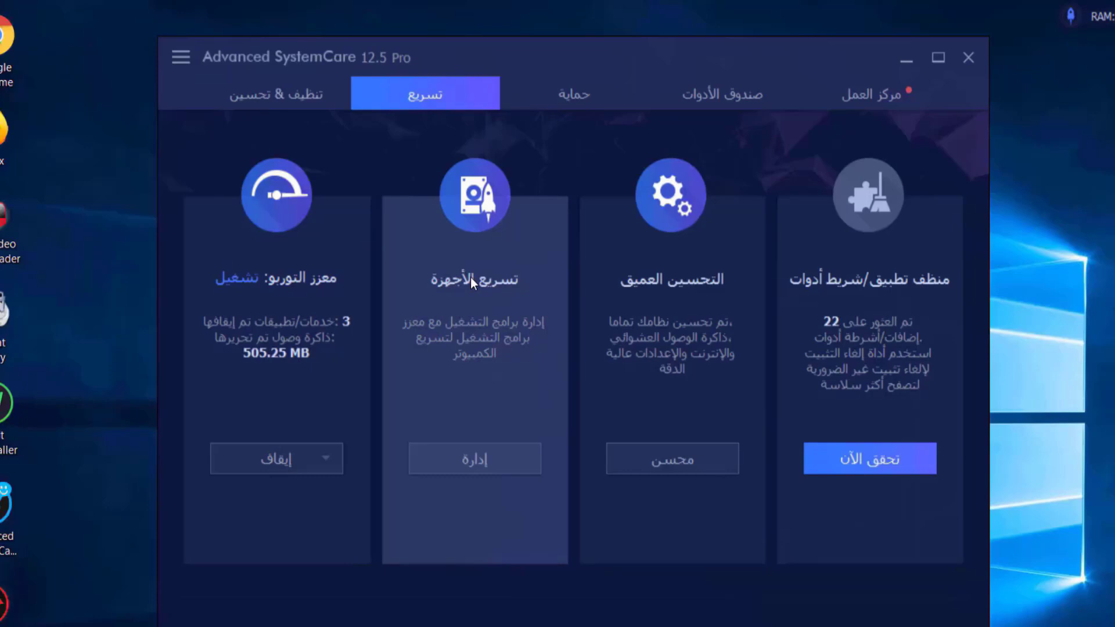
pyautogui.click(472, 459)
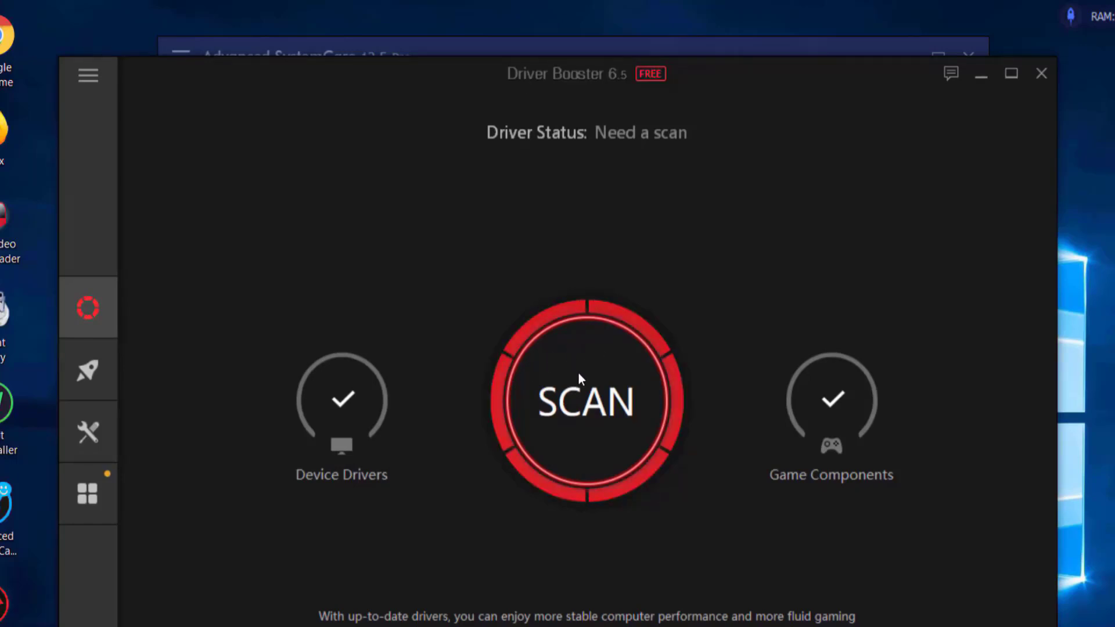
pyautogui.click(1042, 73)
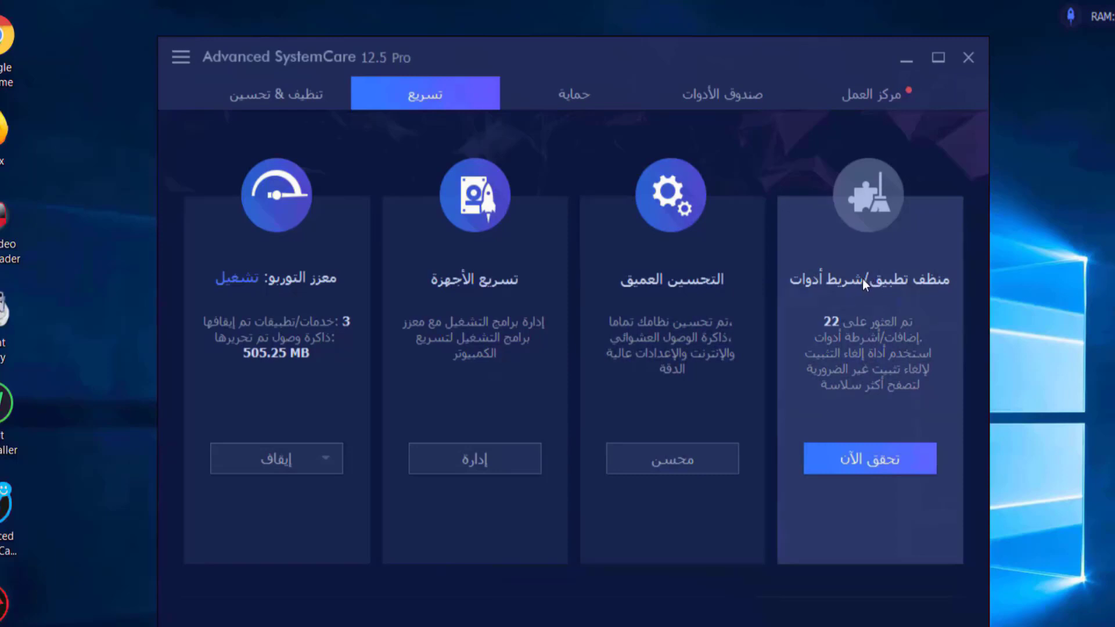
# Step: Remove the Avast Online Security extension from Google Chrome with the app and toolbar cleaner in IObit Uninstaller
pyautogui.click(870, 458)
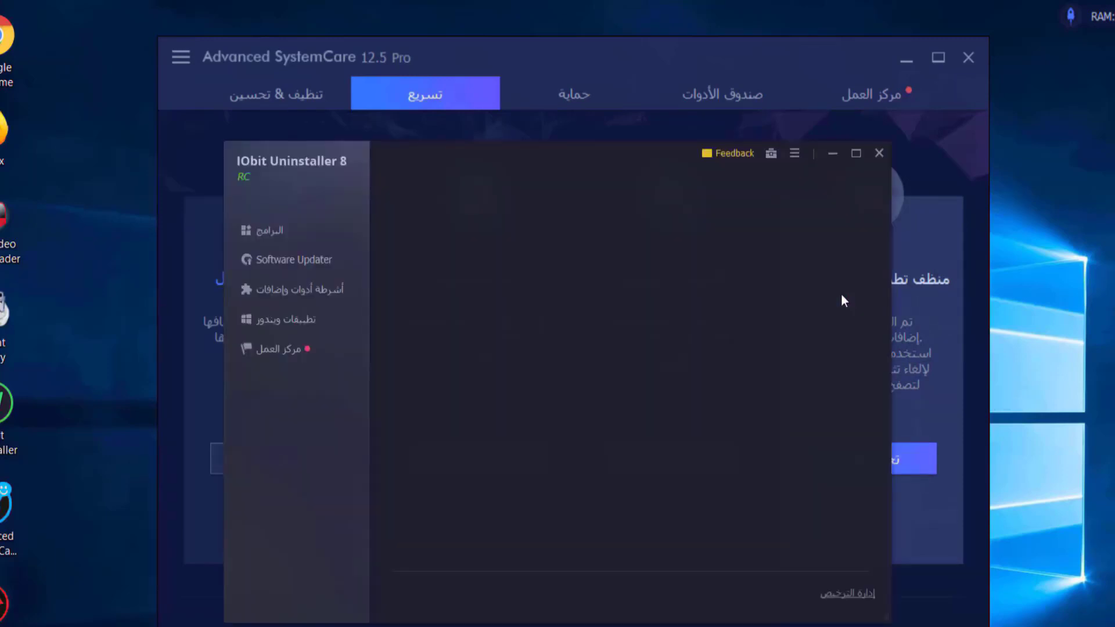
pyautogui.scroll(-3, 487, 347)
pyautogui.scroll(-1, 486, 344)
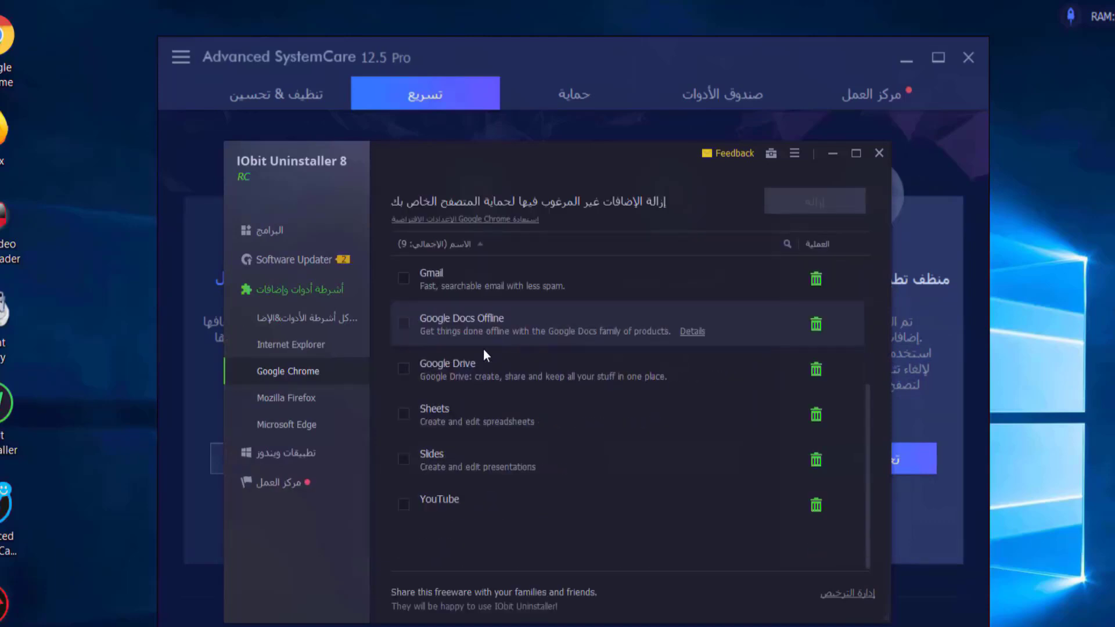
pyautogui.scroll(4, 486, 357)
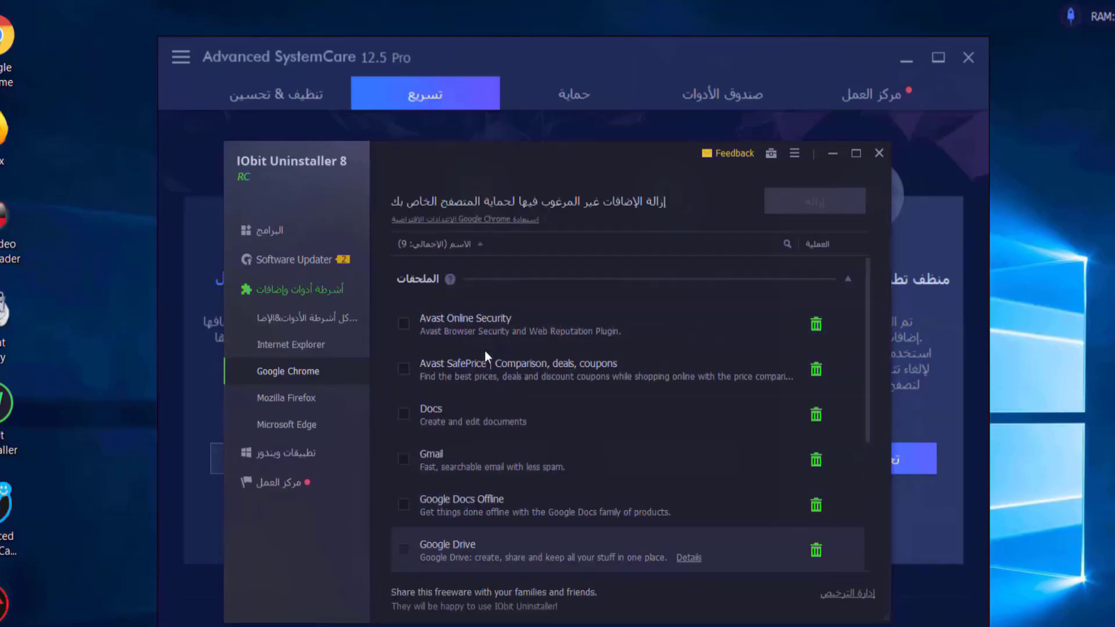
pyautogui.click(403, 323)
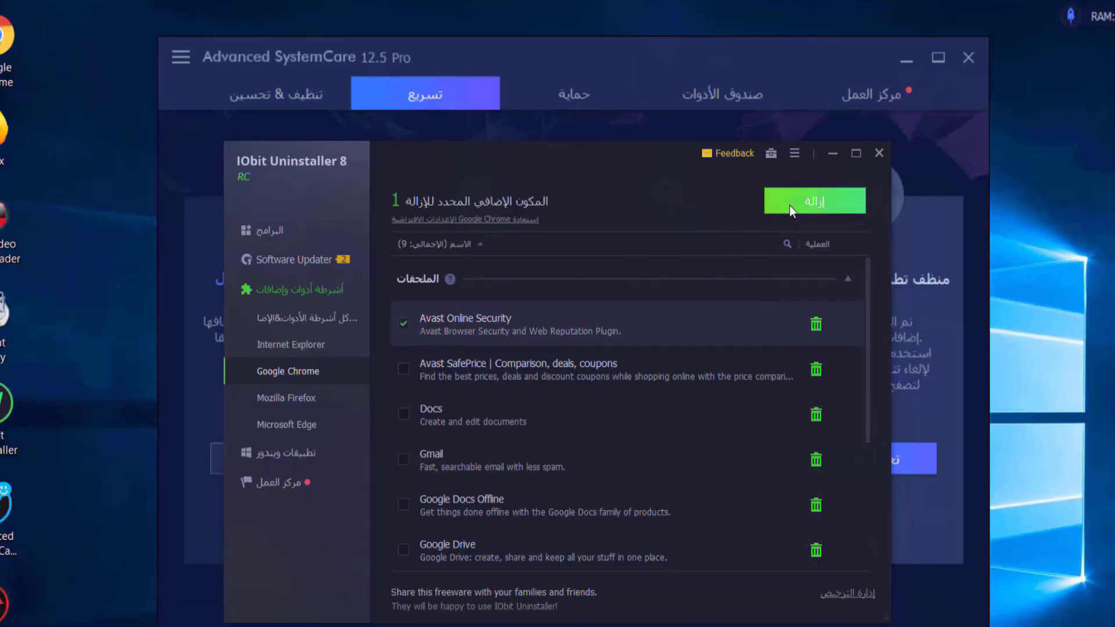
pyautogui.click(879, 152)
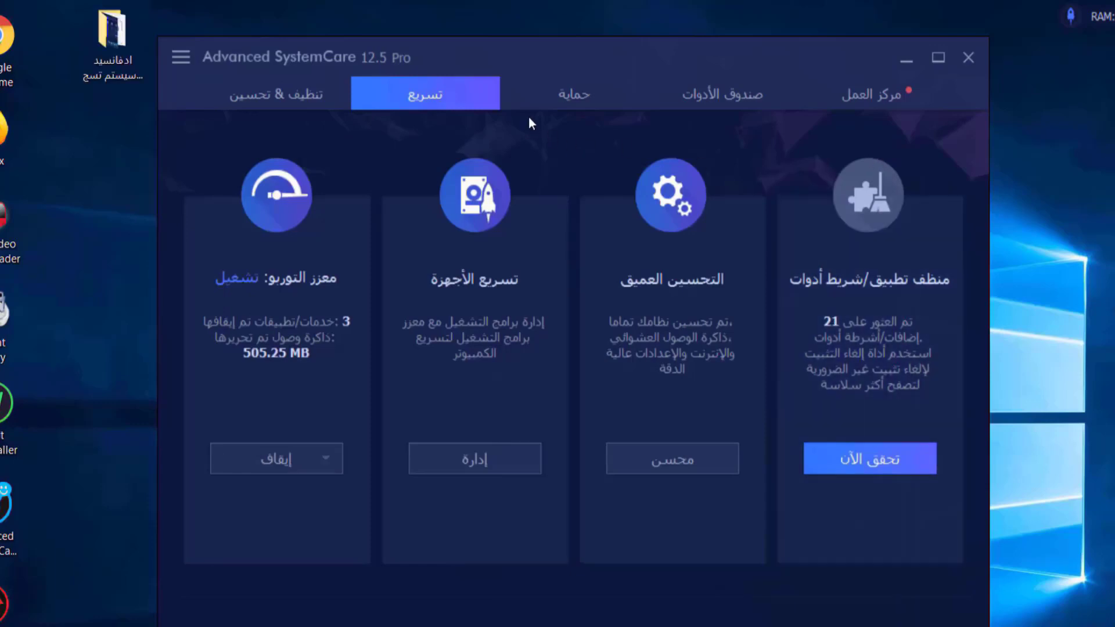
# Step: Examine the protection features (حماية) and the toolbox's system cleaning, security and repair, and optimisation tools (صندوق الأدوات)
pyautogui.click(574, 96)
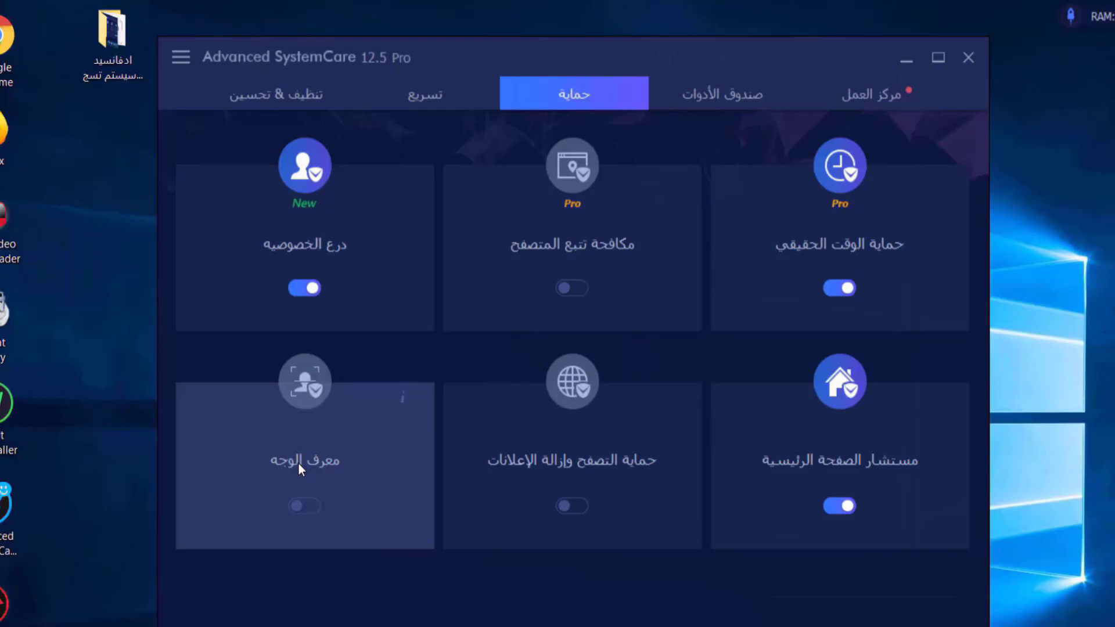
pyautogui.click(707, 98)
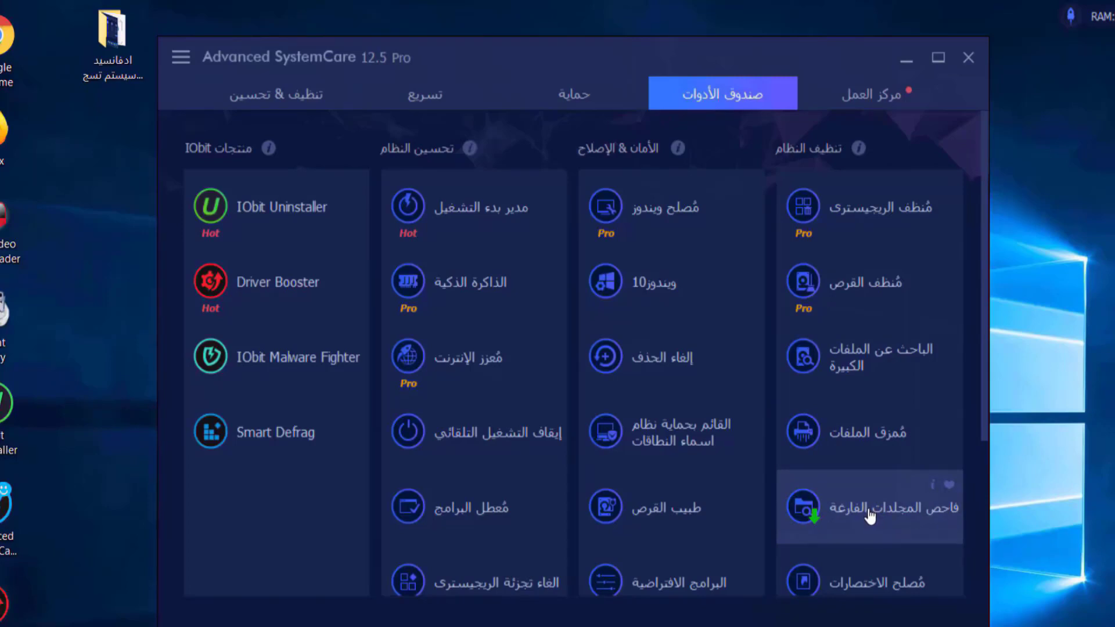
pyautogui.scroll(-2, 869, 514)
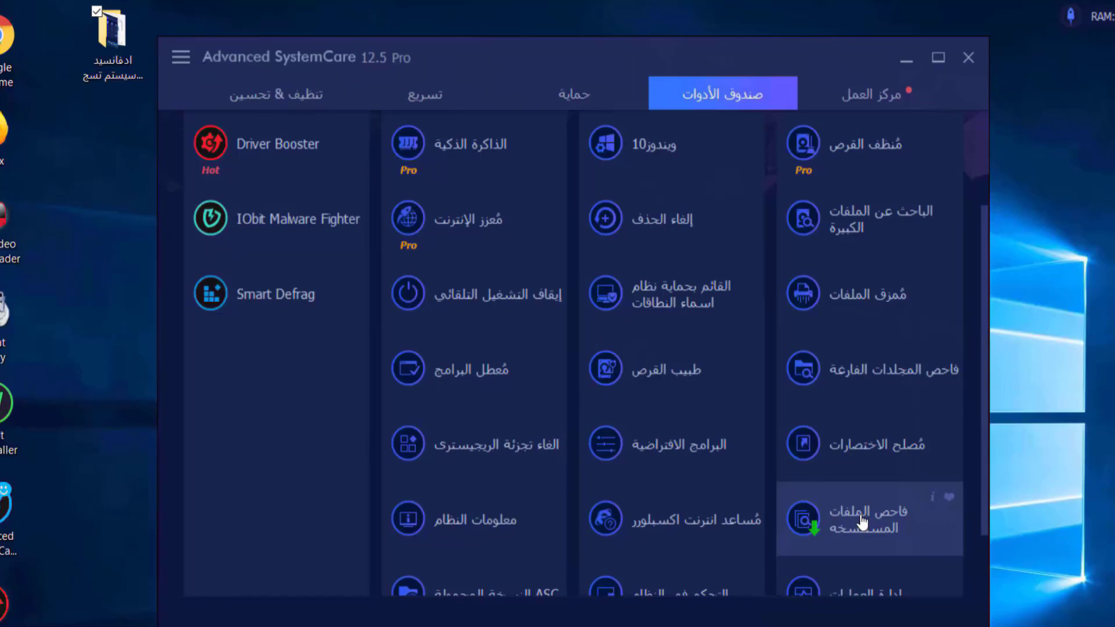
pyautogui.scroll(-2, 860, 511)
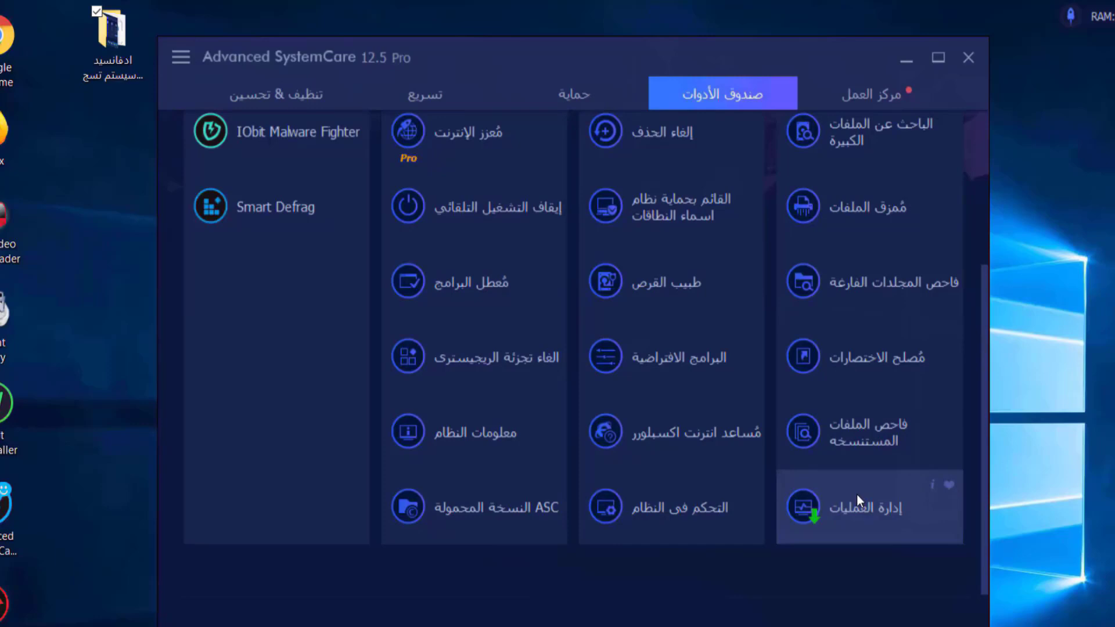
pyautogui.scroll(5, 856, 496)
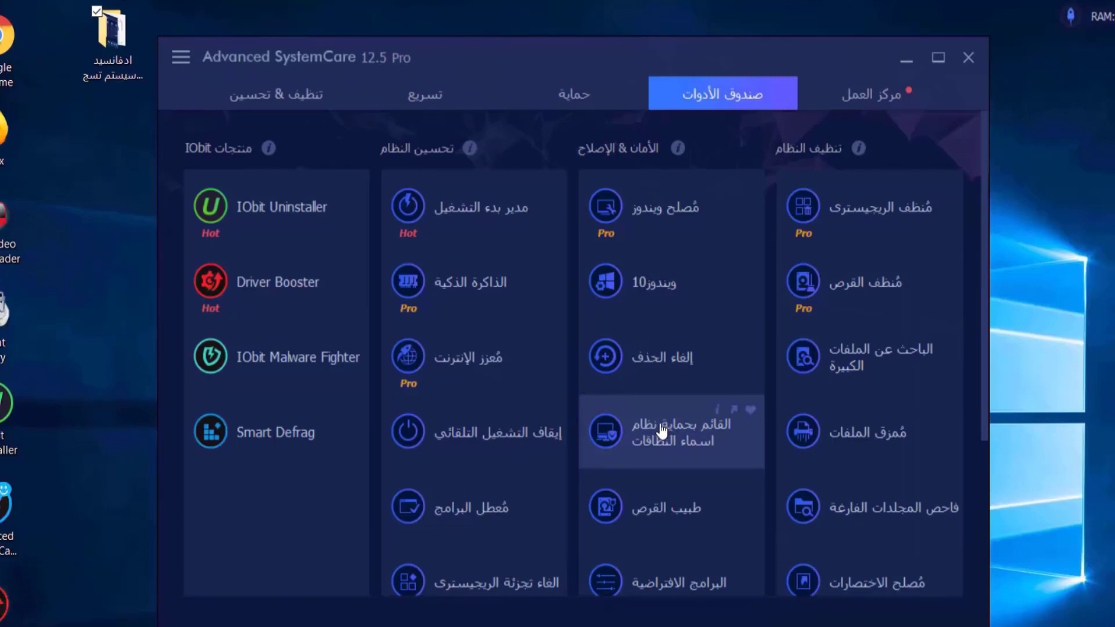
pyautogui.scroll(-1, 662, 430)
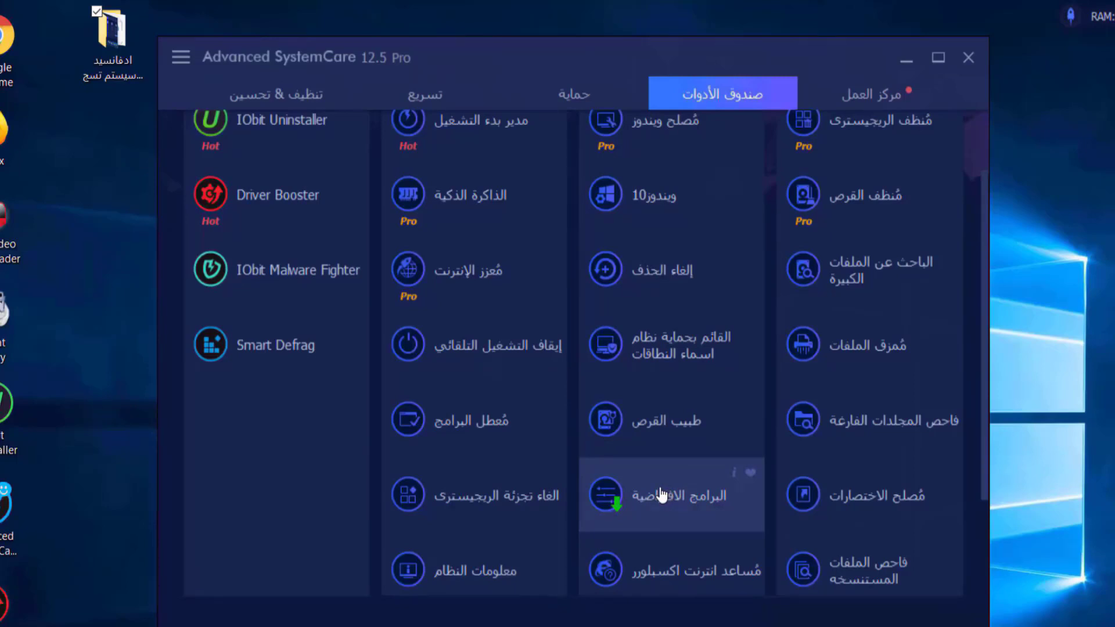
pyautogui.scroll(-2, 667, 498)
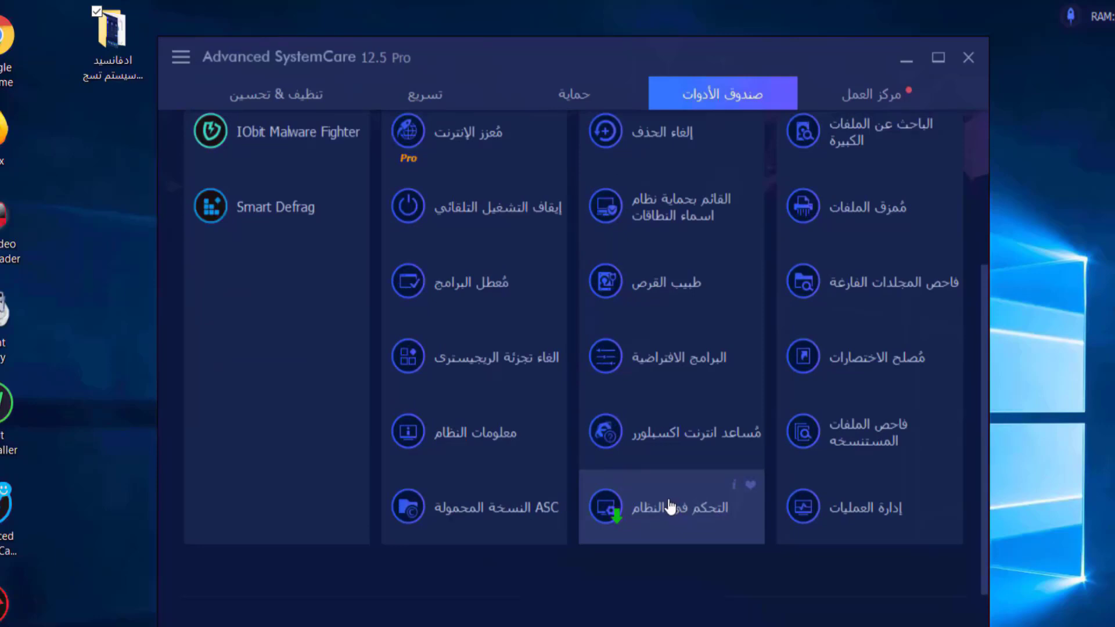
pyautogui.scroll(3, 601, 510)
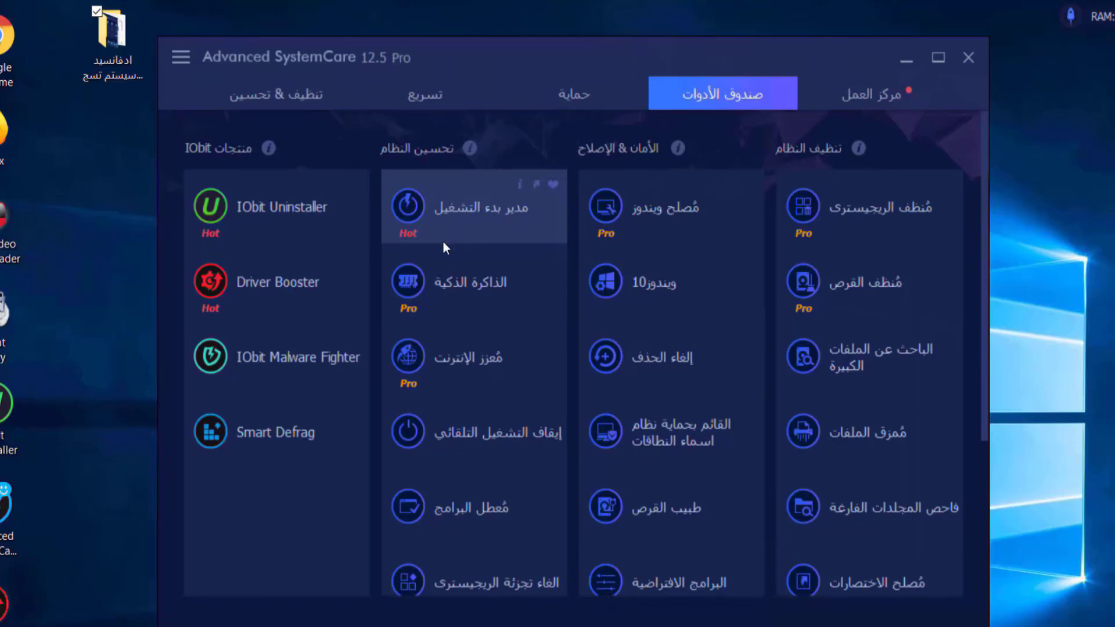
# Step: Run a deep clean (تنظيف عميق) of the memory with the smart memory tool (الذاكرة الذكية) and close the tool
pyautogui.click(450, 283)
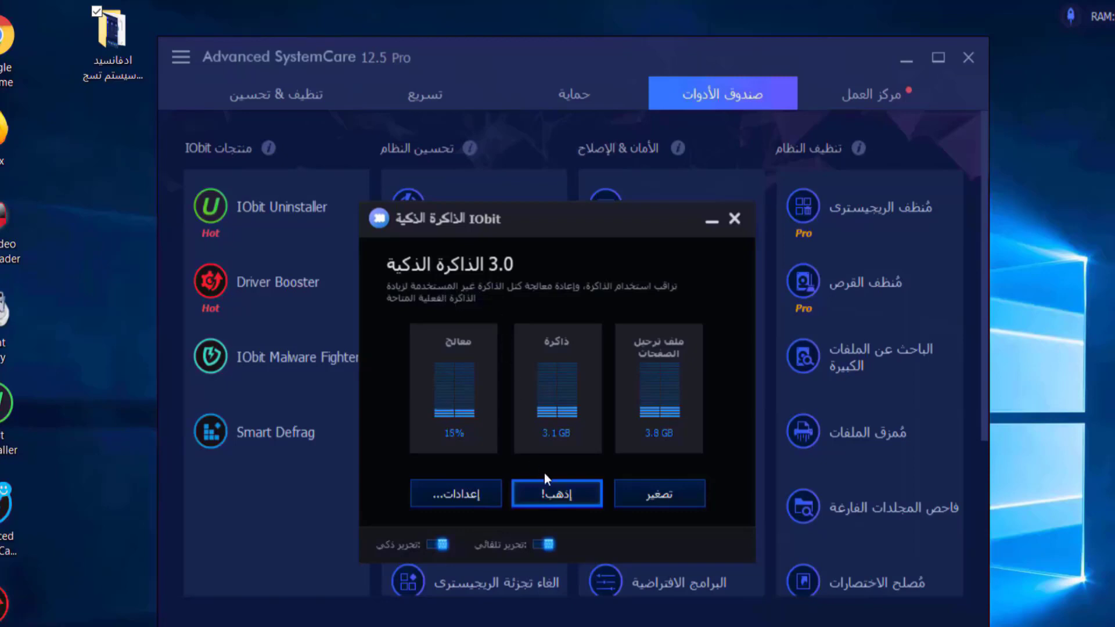
pyautogui.click(551, 493)
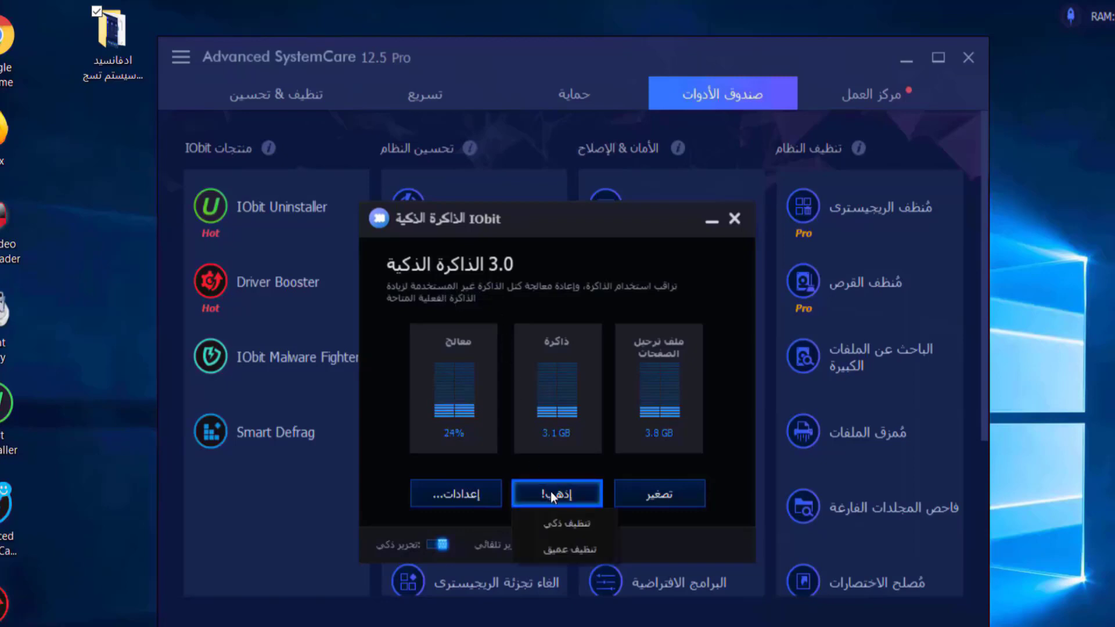
pyautogui.click(556, 548)
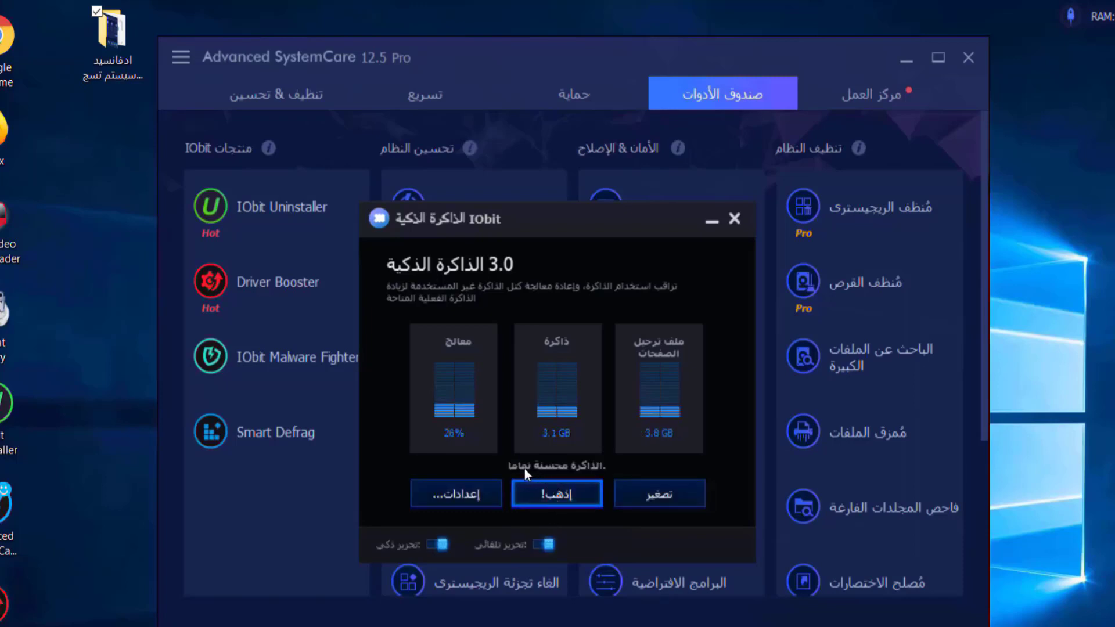
pyautogui.click(734, 218)
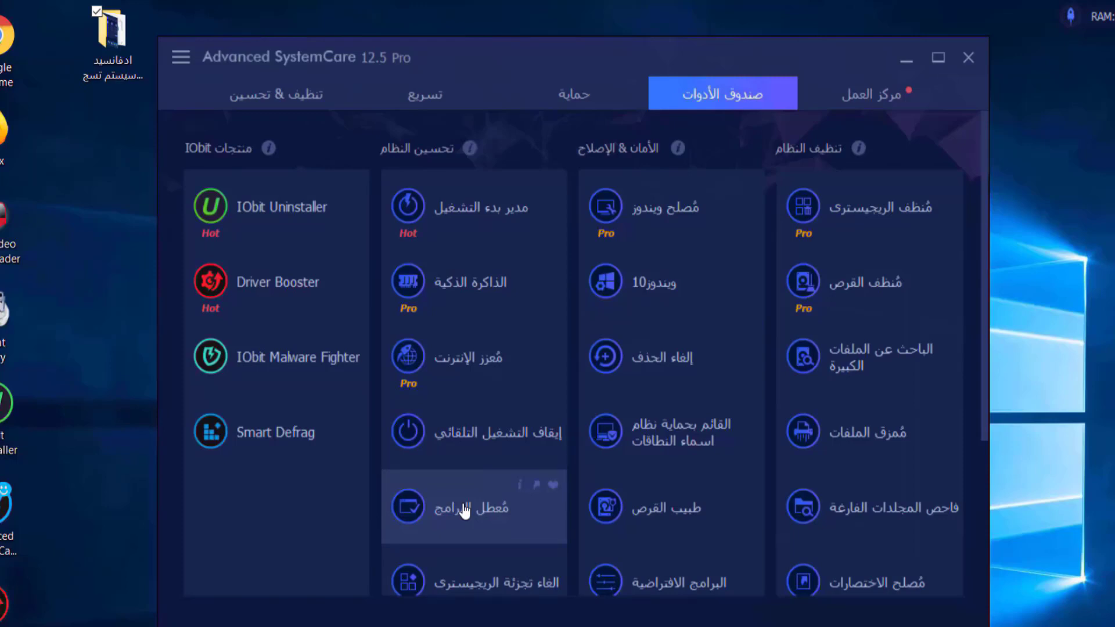
# Step: Examine the remaining toolbox tools and IObit products, and the product offers and software updater (محدث البرامج) in the action center (مركز العمل)
pyautogui.scroll(-3, 464, 511)
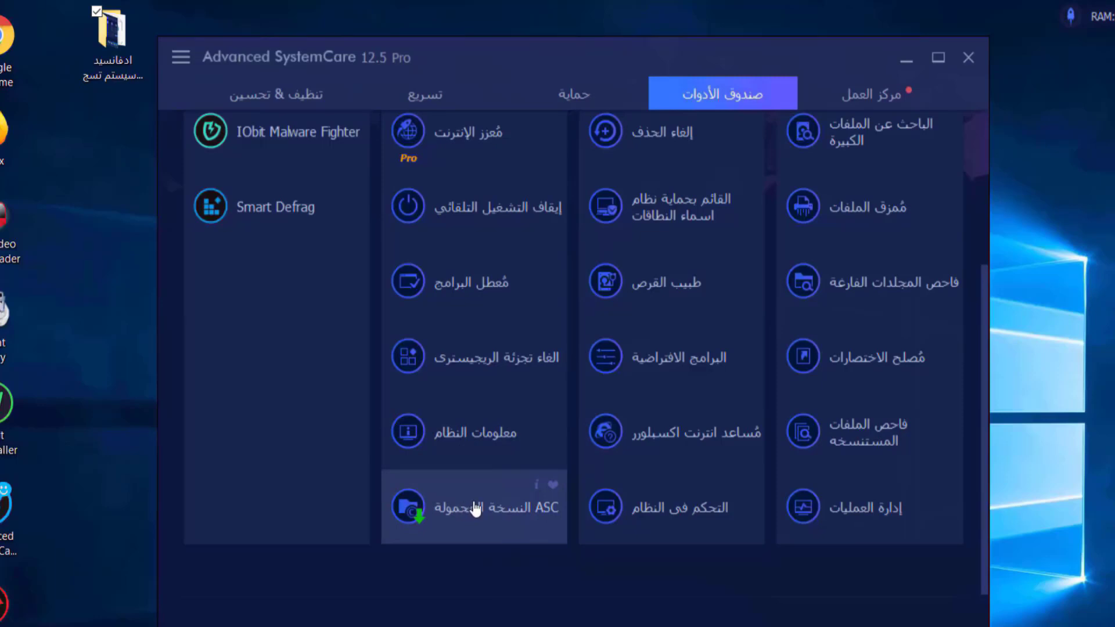
pyautogui.scroll(3, 307, 238)
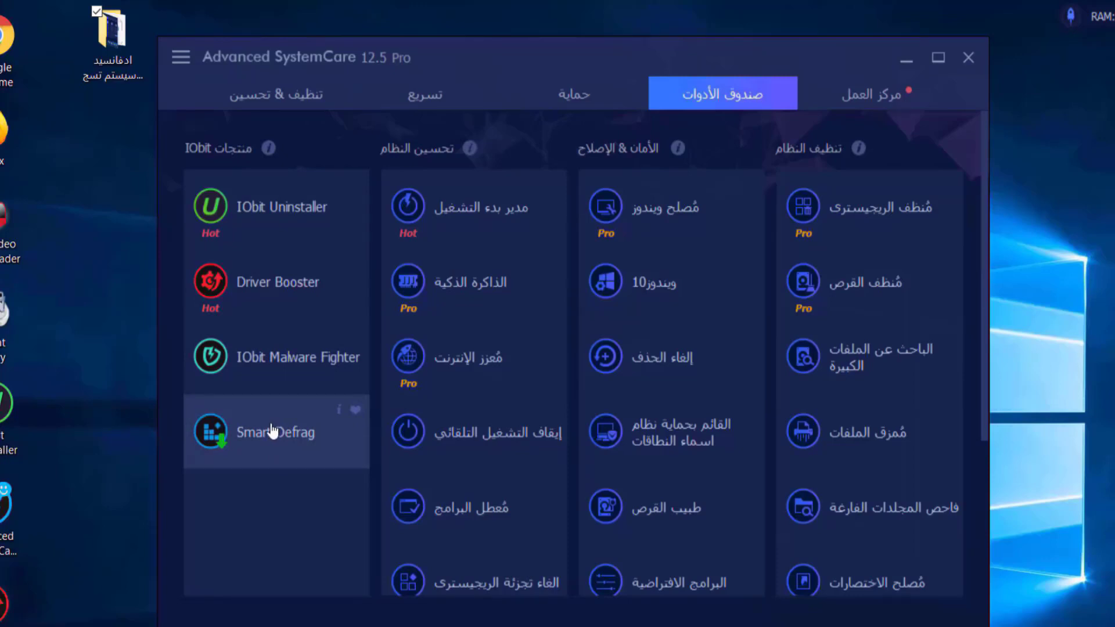
pyautogui.click(883, 110)
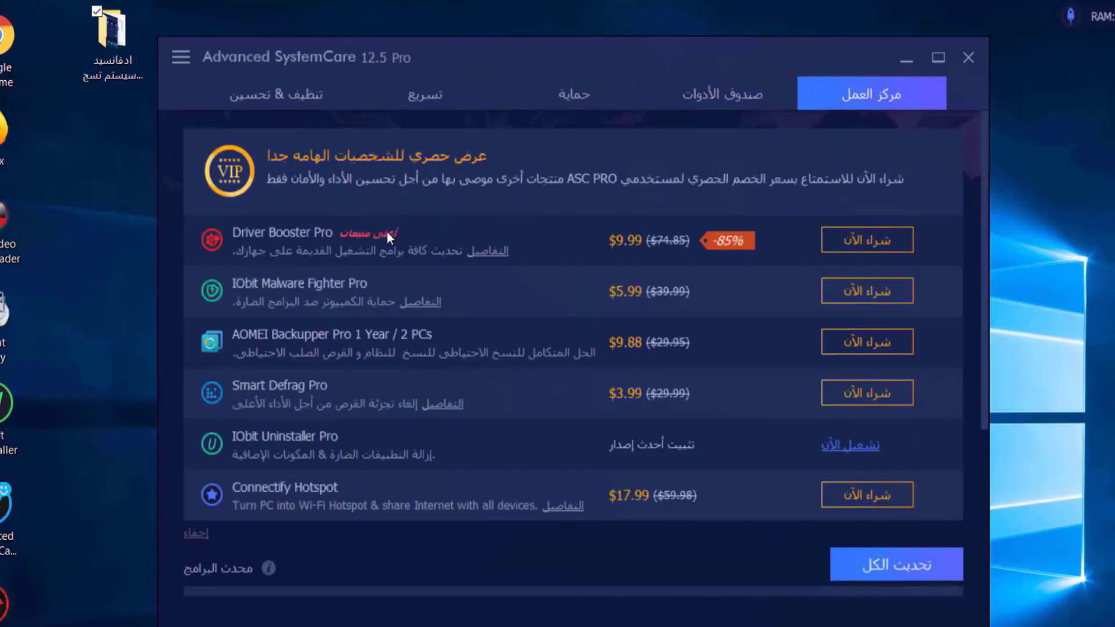
pyautogui.scroll(-3, 387, 236)
pyautogui.scroll(3, 383, 238)
pyautogui.scroll(-3, 447, 252)
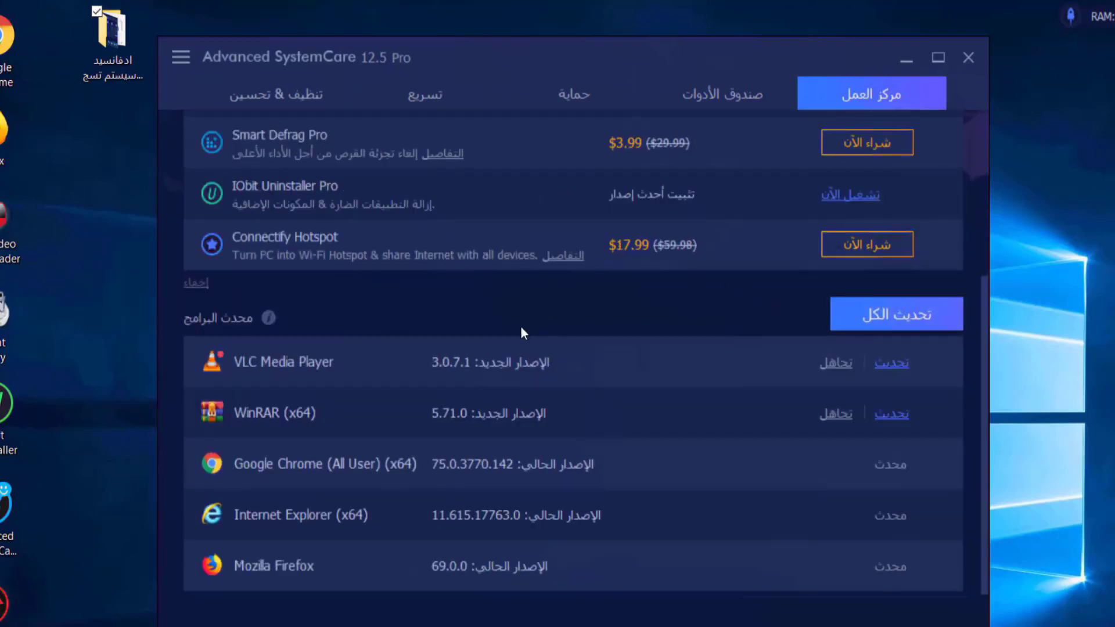